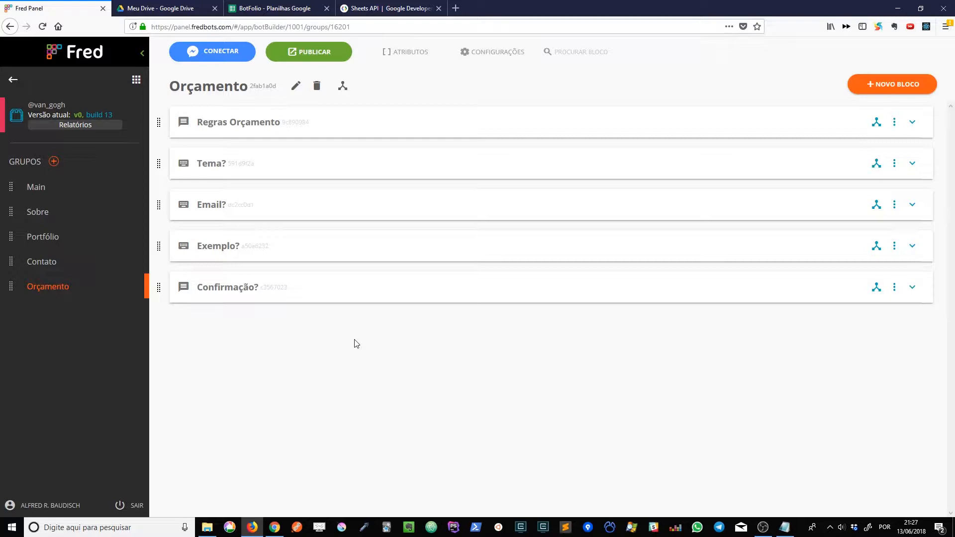
# View the Google Sheets API guide on reading and writing cell values, then return to the bot's Orçamento group.
pyautogui.click(367, 7)
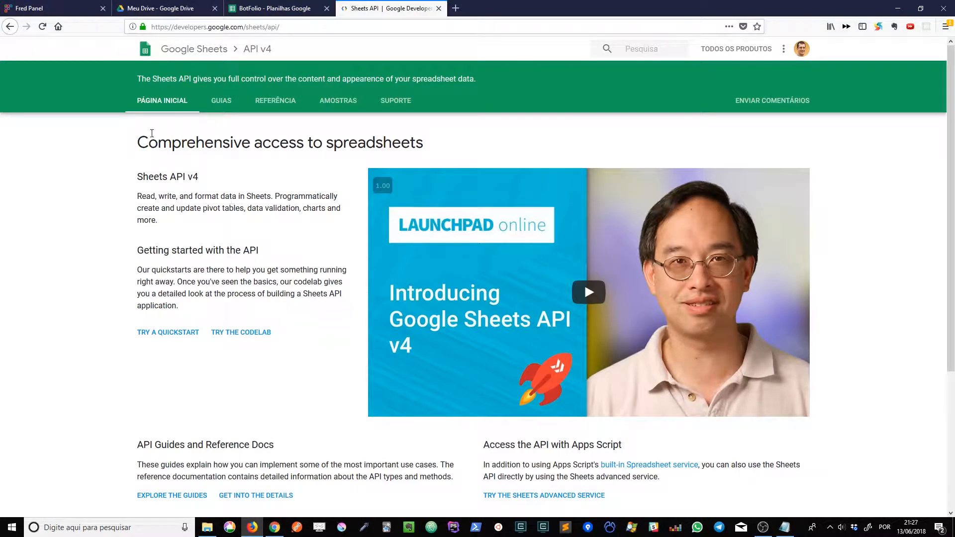
pyautogui.click(221, 100)
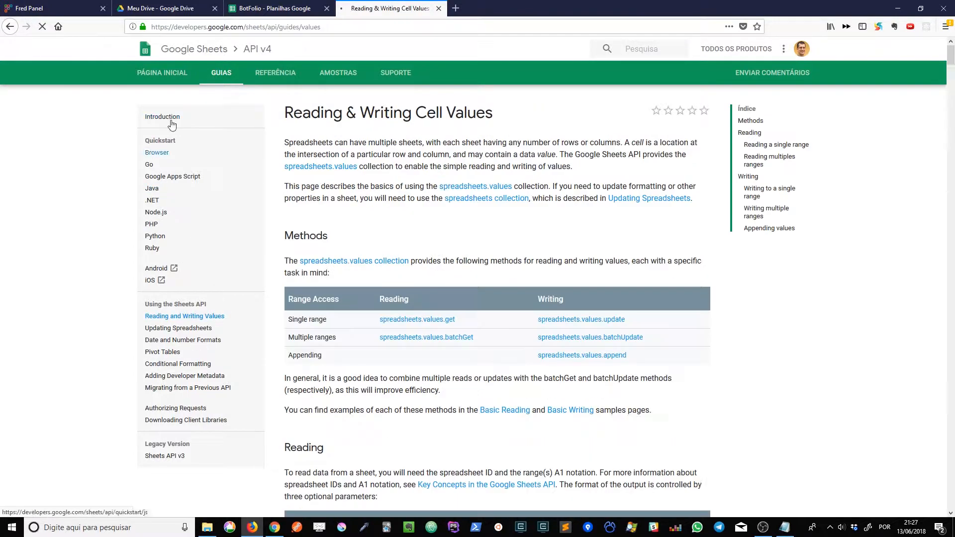
pyautogui.click(44, 5)
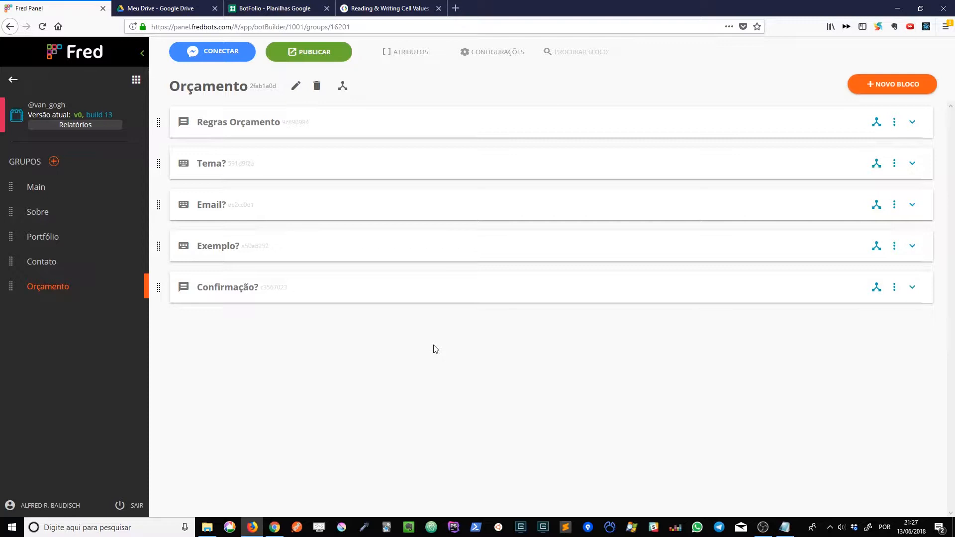
# Generate a Google Sheets token from the bot's API Services settings, signing in with the Fredbots Google account and allowing Fred API Services access to its spreadsheets.
pyautogui.click(476, 58)
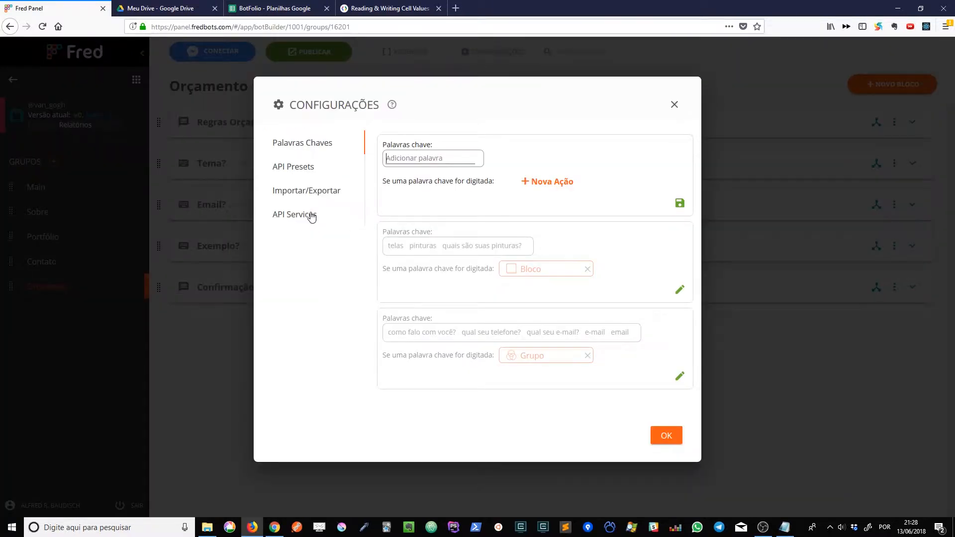
pyautogui.click(676, 105)
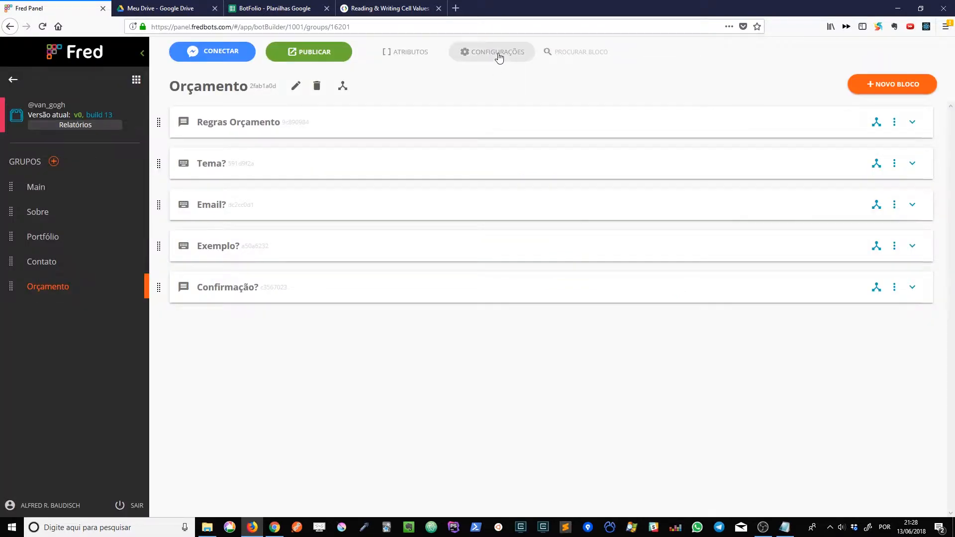
pyautogui.click(498, 55)
pyautogui.click(308, 220)
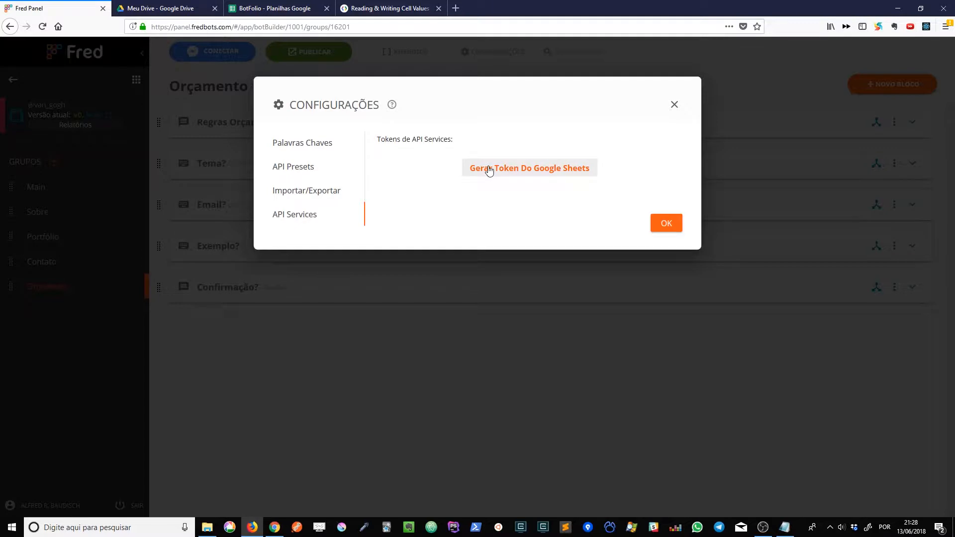
pyautogui.click(530, 174)
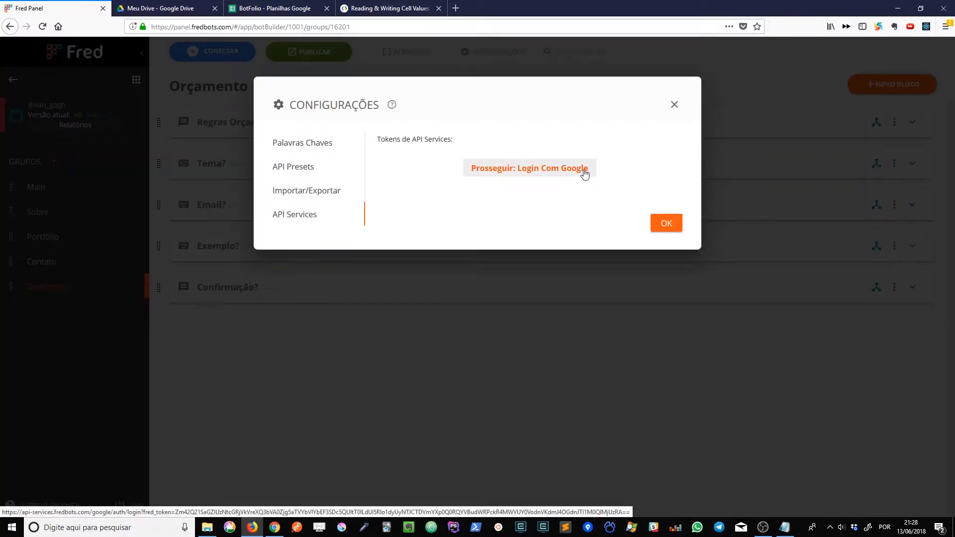
pyautogui.click(575, 172)
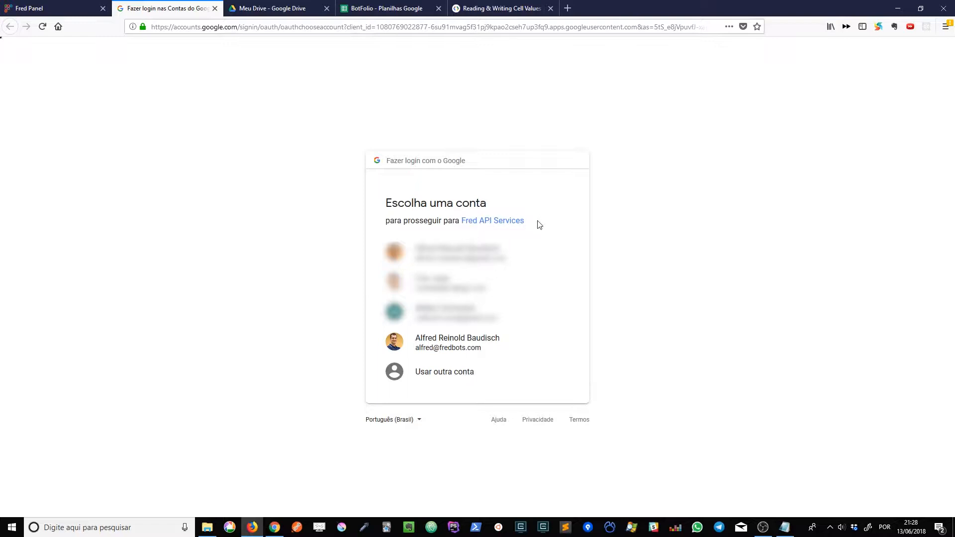
pyautogui.click(449, 343)
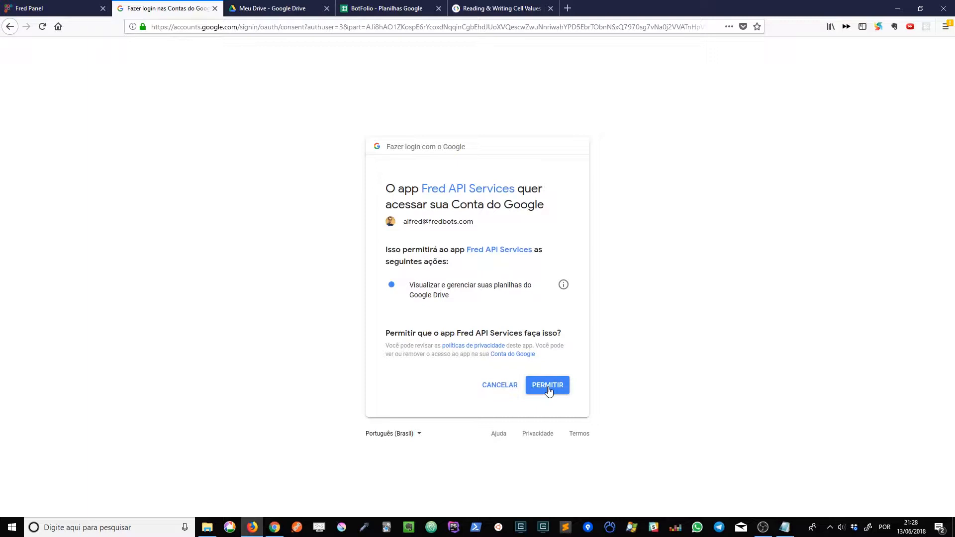
pyautogui.click(548, 386)
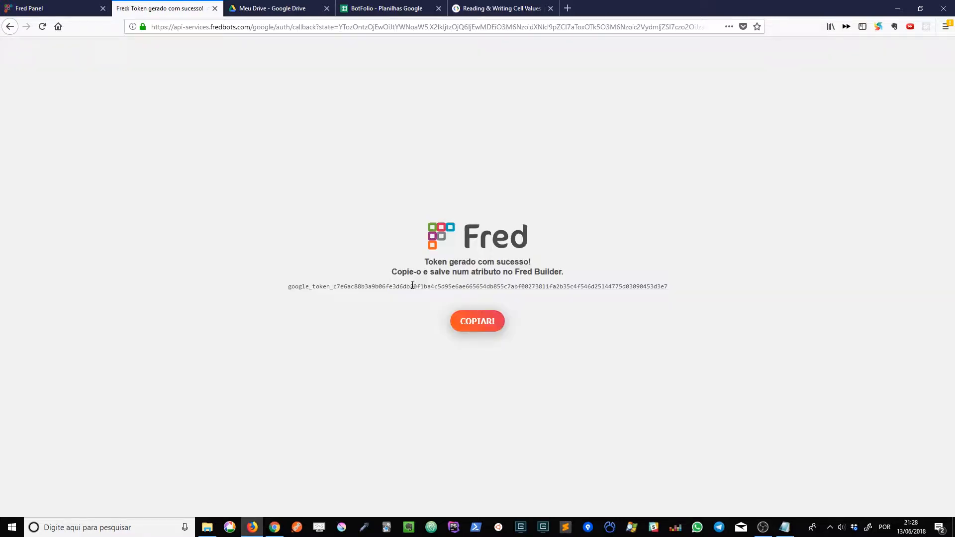
# Inspect the domain in the address of the generated token page.
pyautogui.click(167, 26)
pyautogui.click(189, 27)
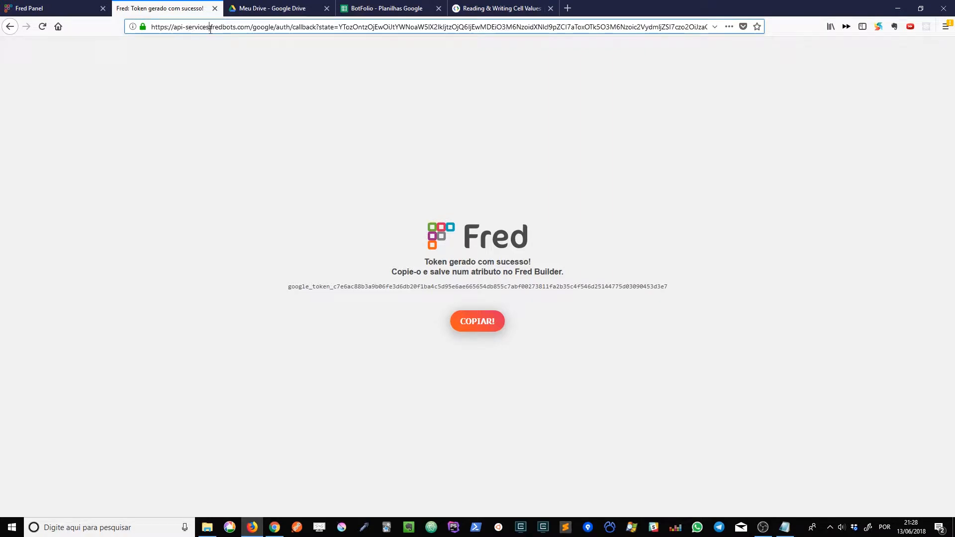
pyautogui.moveTo(209, 29); pyautogui.dragTo(170, 30)
pyautogui.doubleClick(216, 30)
pyautogui.click(254, 28)
pyautogui.click(393, 90)
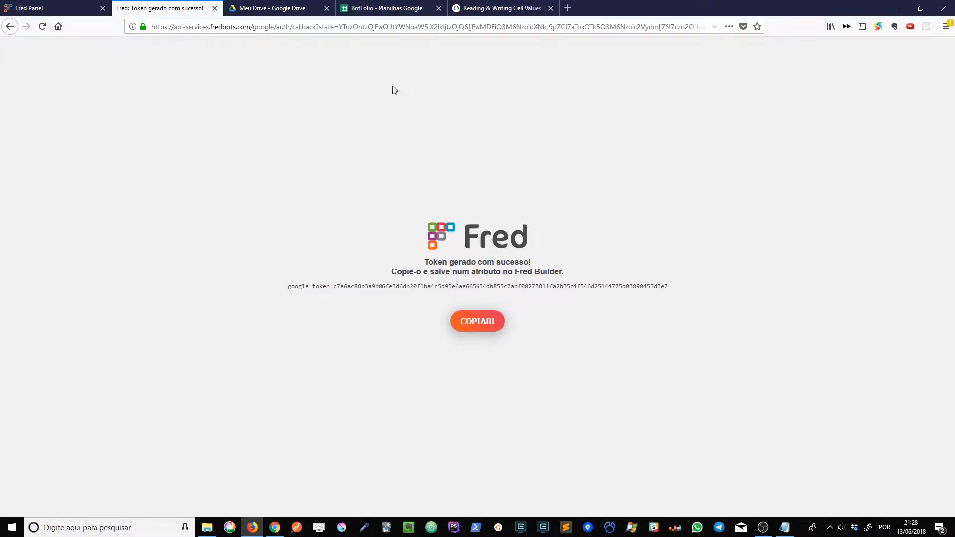
# Copy the generated Google token and close the bot's settings in Fred Panel.
pyautogui.click(465, 320)
pyautogui.hotkey('ctrl', 'c')
pyautogui.click(49, 5)
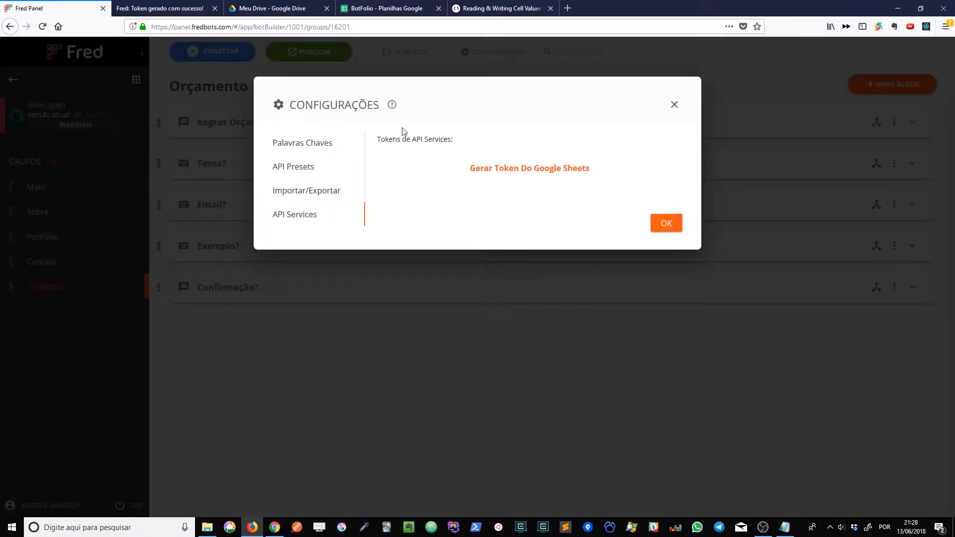
pyautogui.click(672, 104)
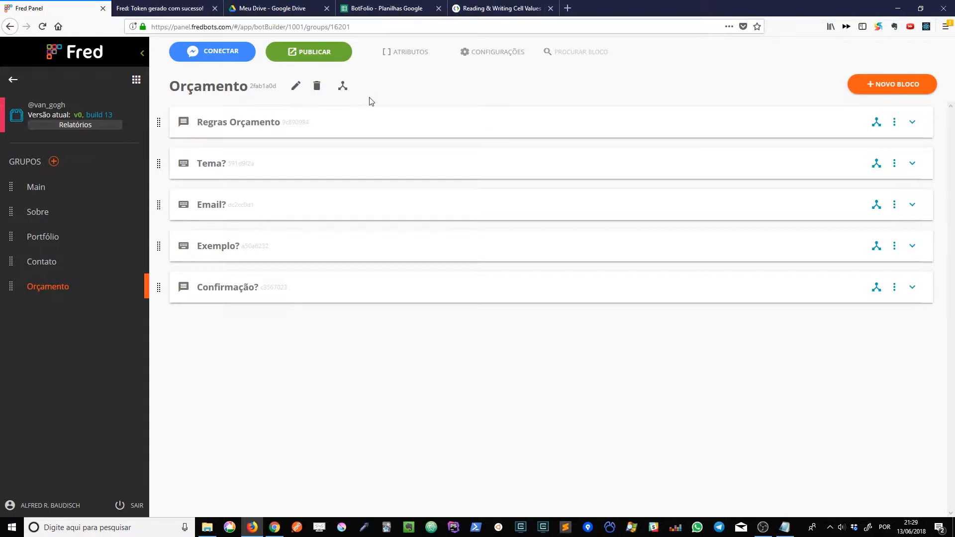
pyautogui.click(207, 8)
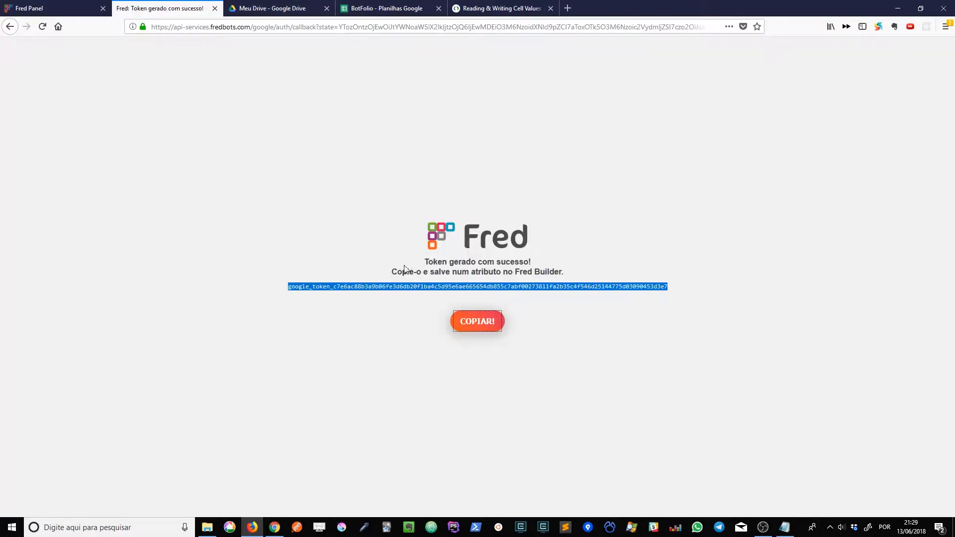
pyautogui.click(65, 6)
# Create an attribute named Token Google and paste the copied Google token as its default value.
pyautogui.click(403, 52)
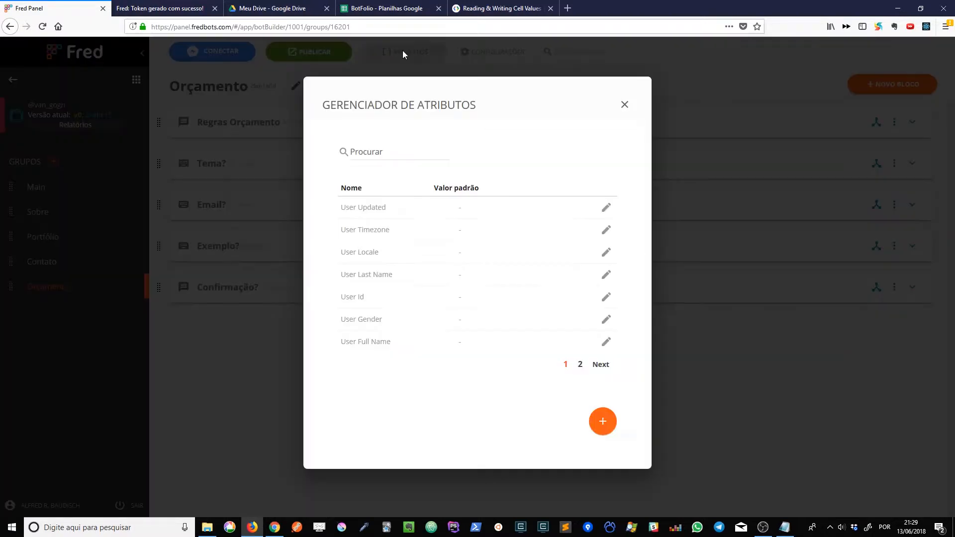
pyautogui.click(605, 422)
pyautogui.click(454, 155)
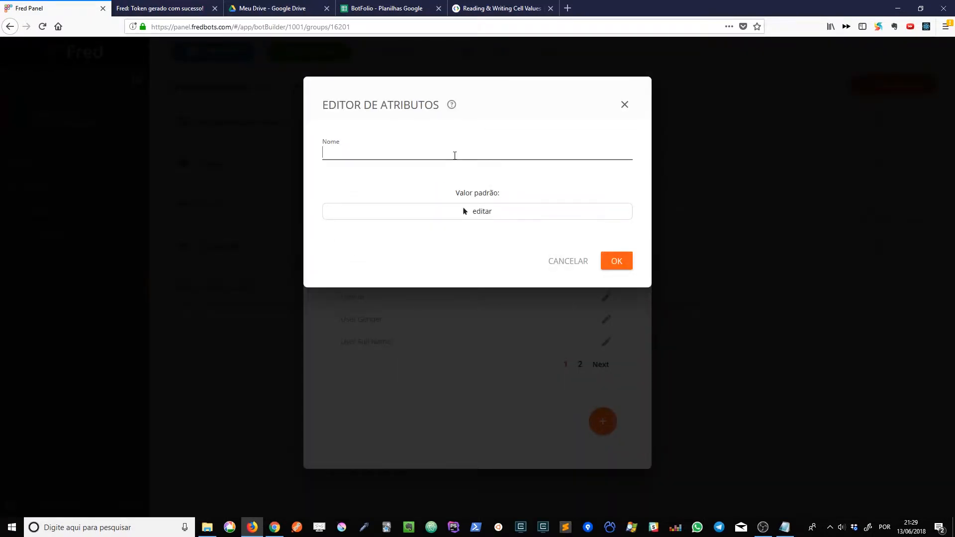
pyautogui.write('Token Goog')
pyautogui.press('BackSpace')
pyautogui.write('i')
pyautogui.click(478, 211)
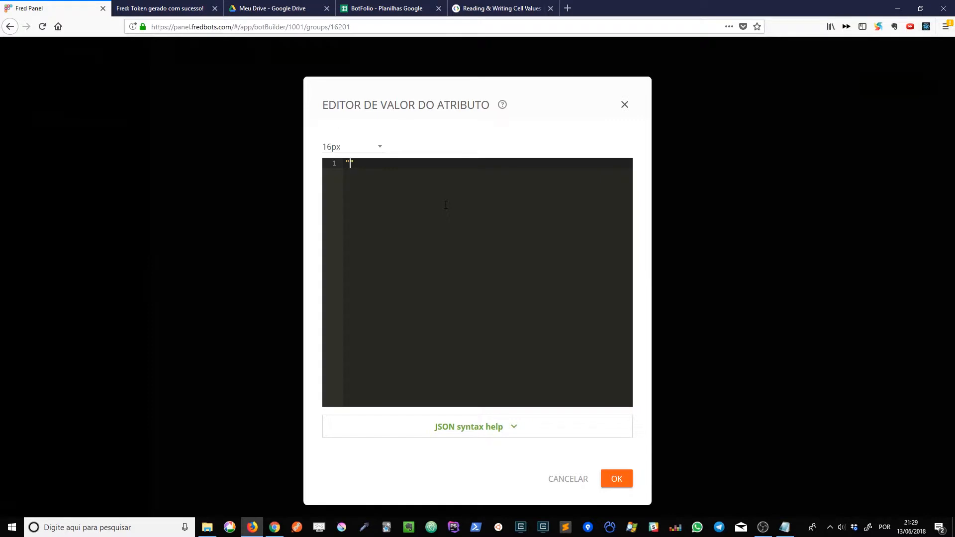
pyautogui.hotkey('ctrl', 'v')
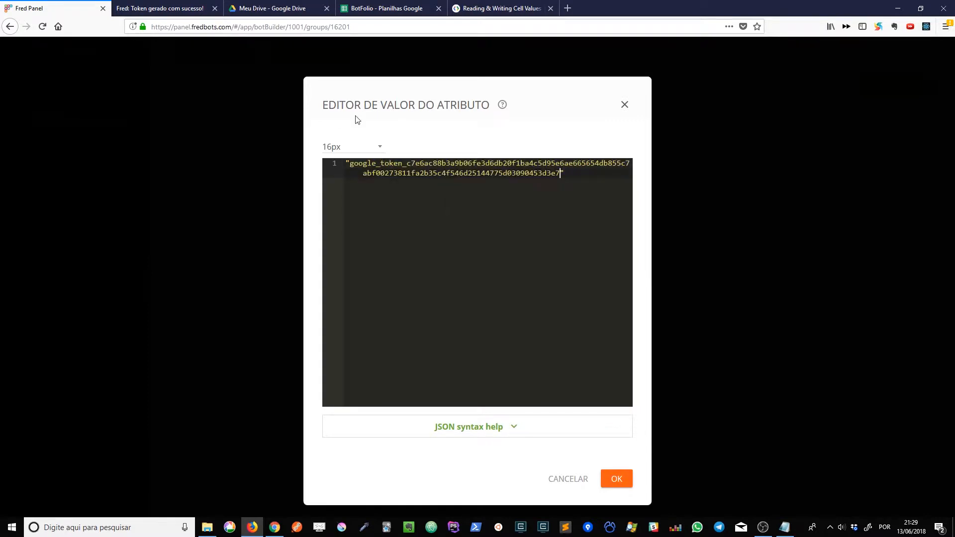
# Check the pasted token, including its surrounding quotes, against the one on the generated token page.
pyautogui.click(190, 6)
pyautogui.click(56, 5)
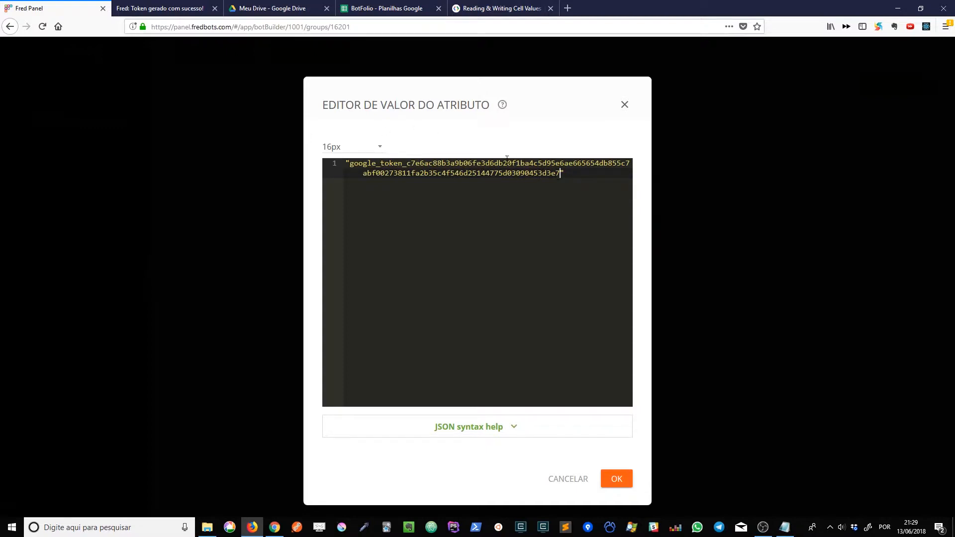
pyautogui.moveTo(571, 174); pyautogui.dragTo(319, 163)
pyautogui.click(548, 198)
pyautogui.moveTo(571, 175); pyautogui.dragTo(321, 164)
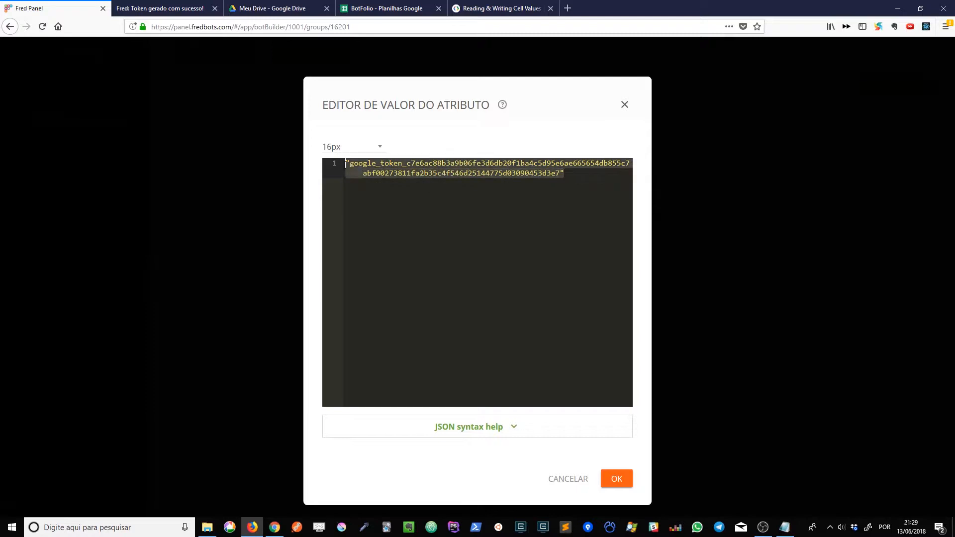
pyautogui.click(480, 189)
# Save the Token Google attribute with its default value and check it on the second page of the attribute list.
pyautogui.click(619, 480)
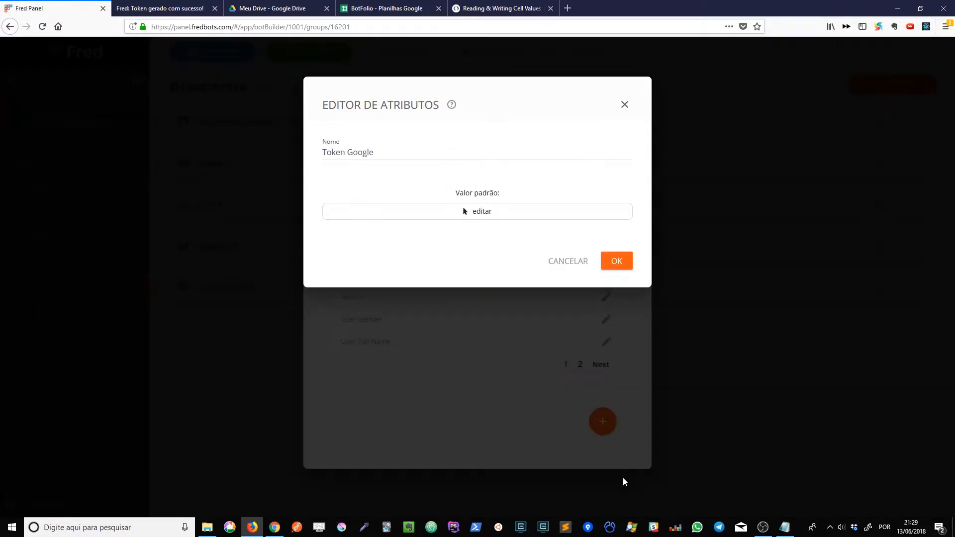
pyautogui.click(613, 262)
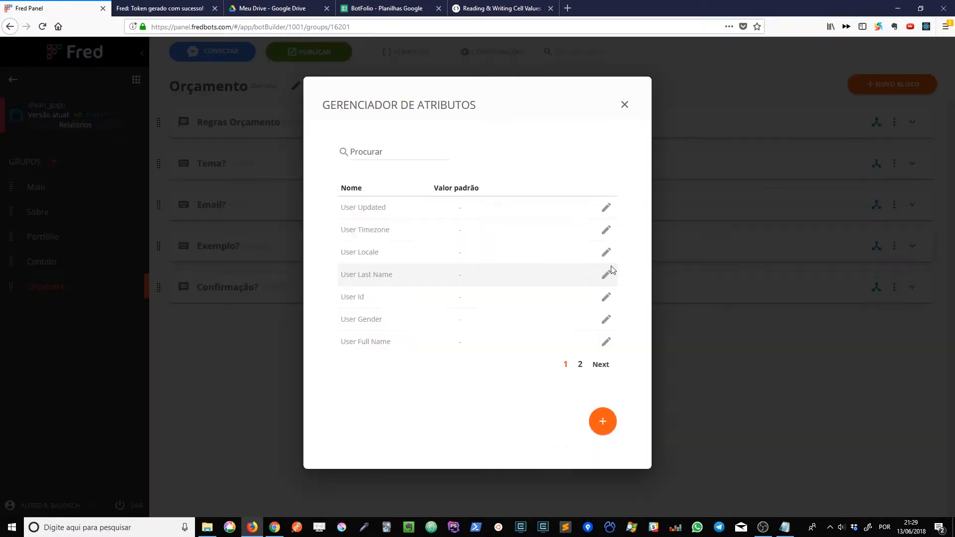
pyautogui.click(604, 365)
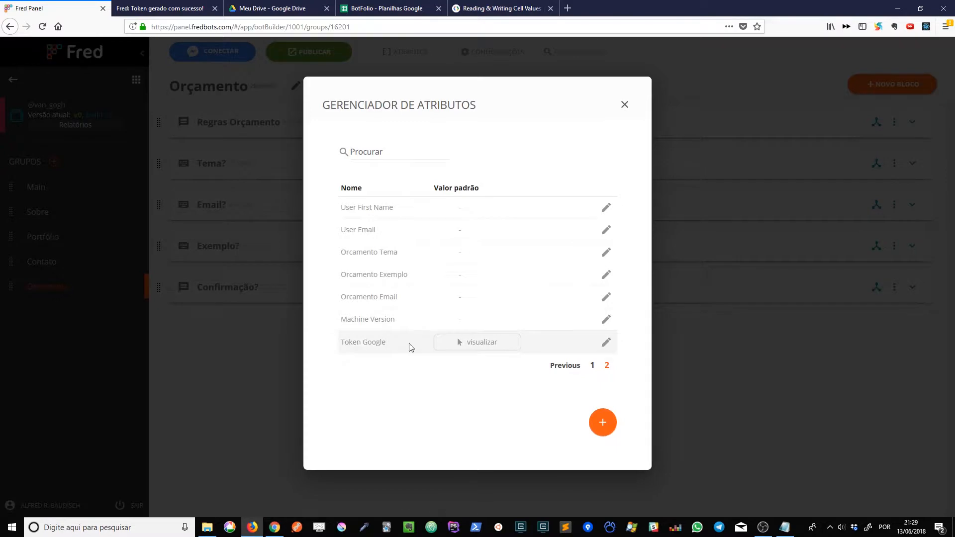
pyautogui.click(625, 105)
# Create a new Google Sheets spreadsheet from Google Drive and name it VanGogh.
pyautogui.click(383, 8)
pyautogui.click(244, 6)
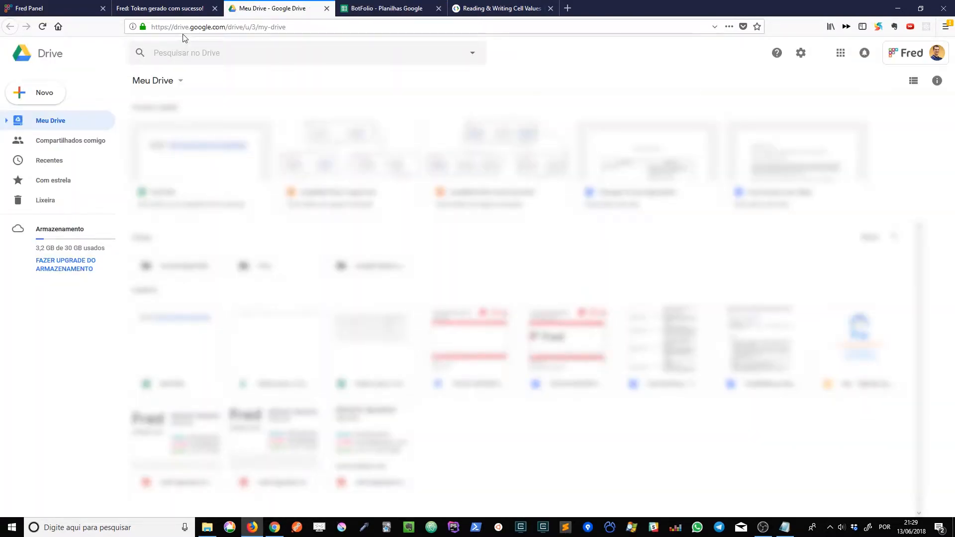
pyautogui.click(22, 98)
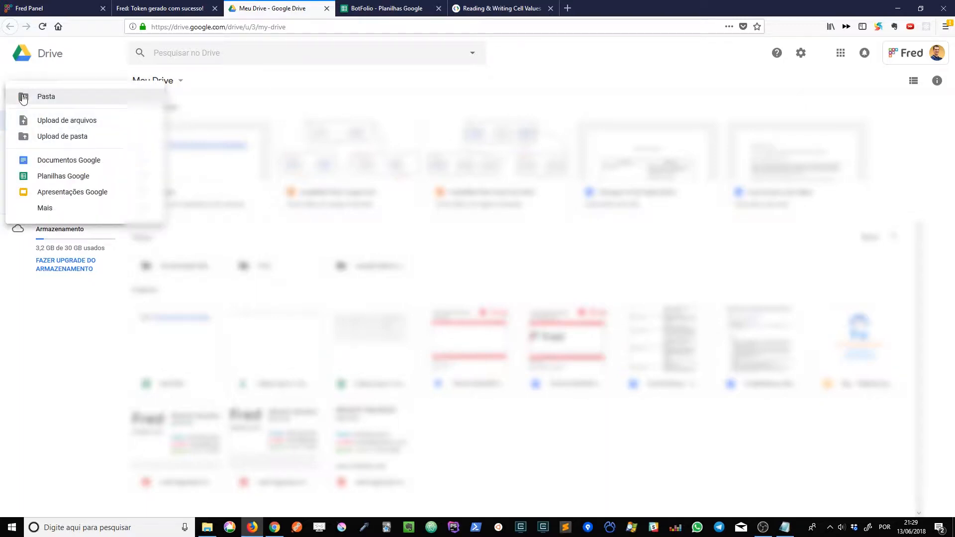
pyautogui.click(70, 179)
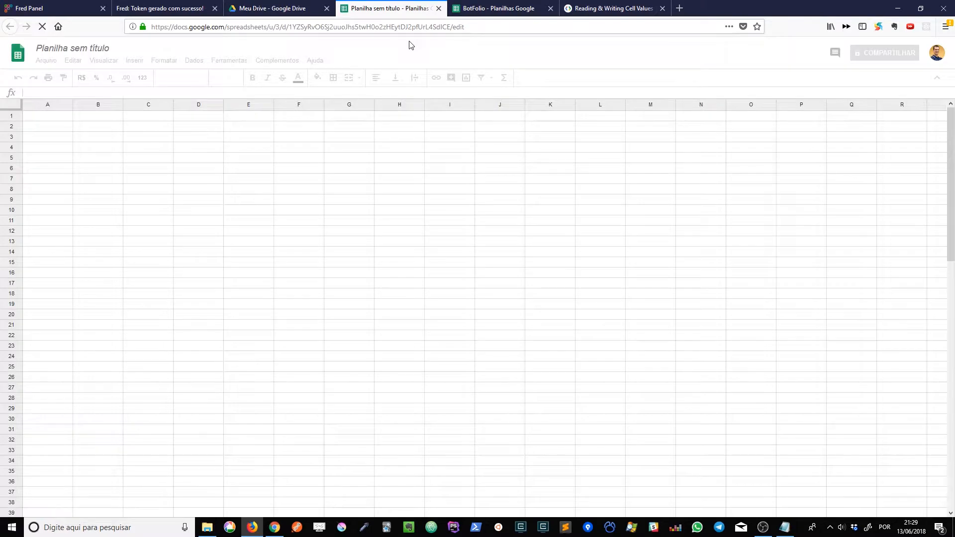
pyautogui.click(79, 48)
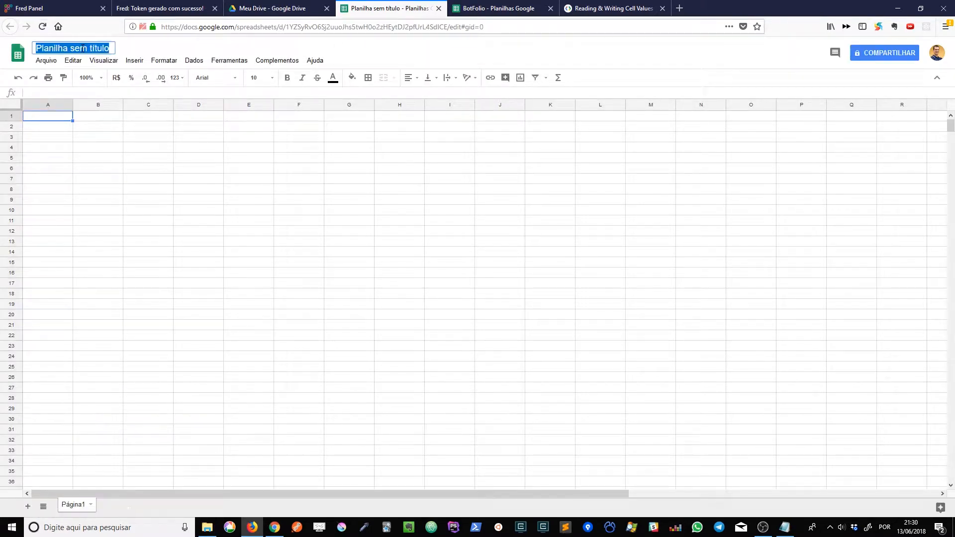
pyautogui.write('VanGogh')
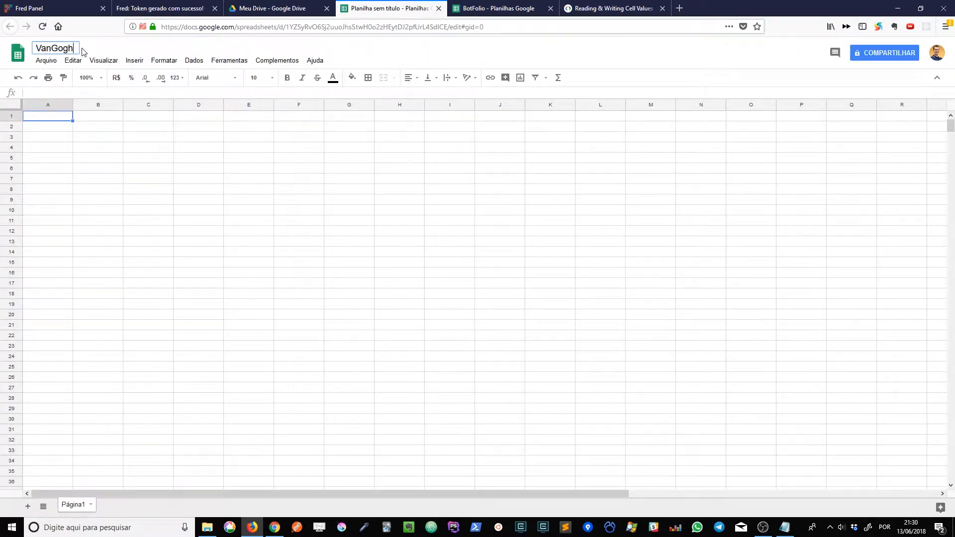
pyautogui.click(102, 137)
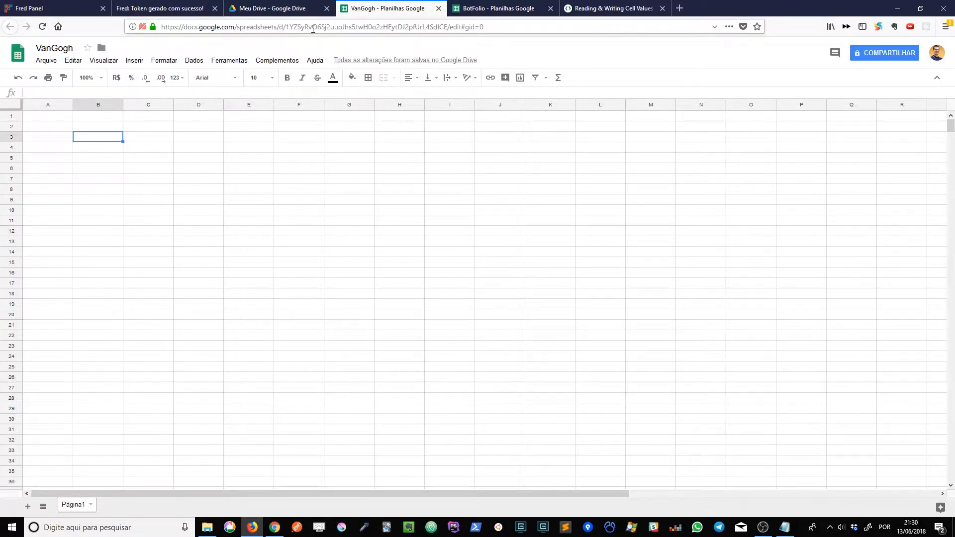
# Highlight the spreadsheet ID in the page address and rename the Página1 sheet as Encomendas.
pyautogui.doubleClick(318, 27)
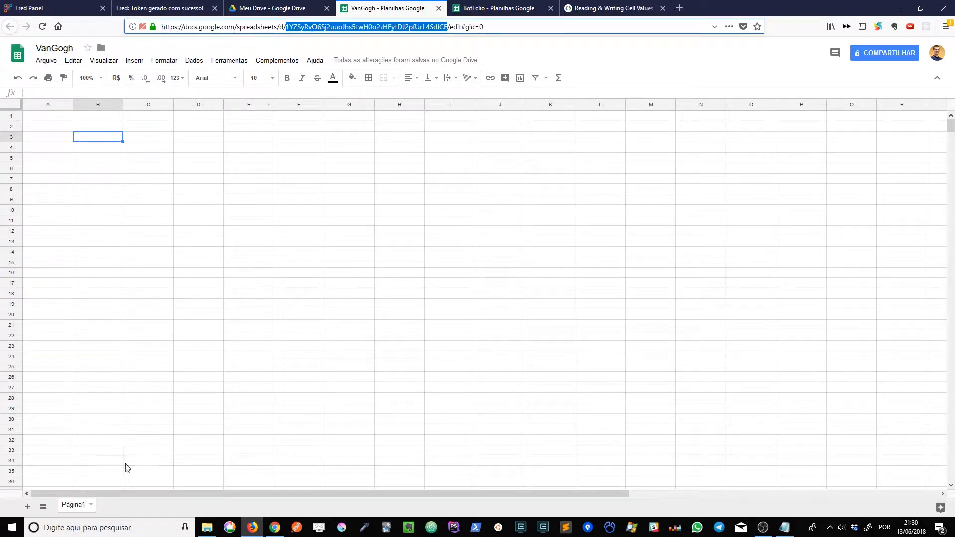
pyautogui.doubleClick(78, 506)
pyautogui.write('Encom')
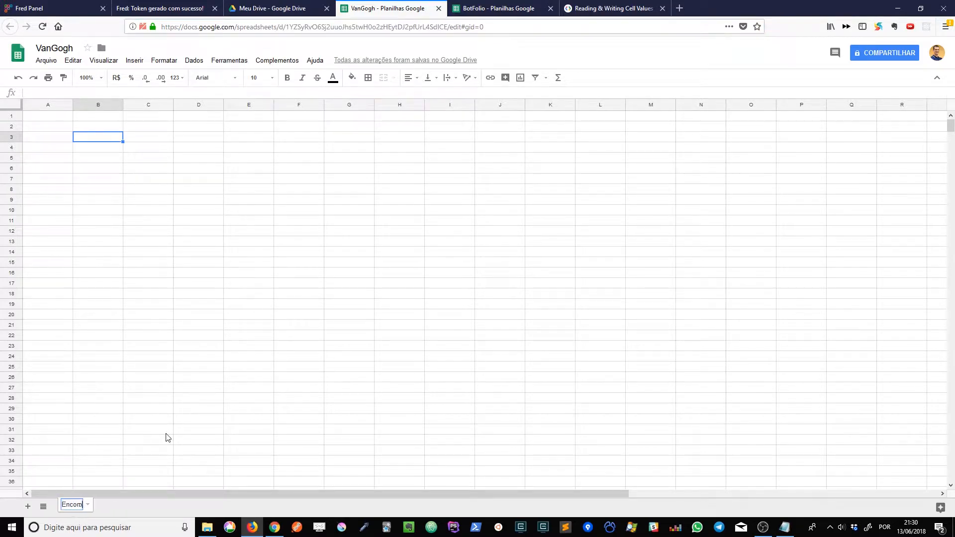
pyautogui.write('enaas')
pyautogui.press('Return')
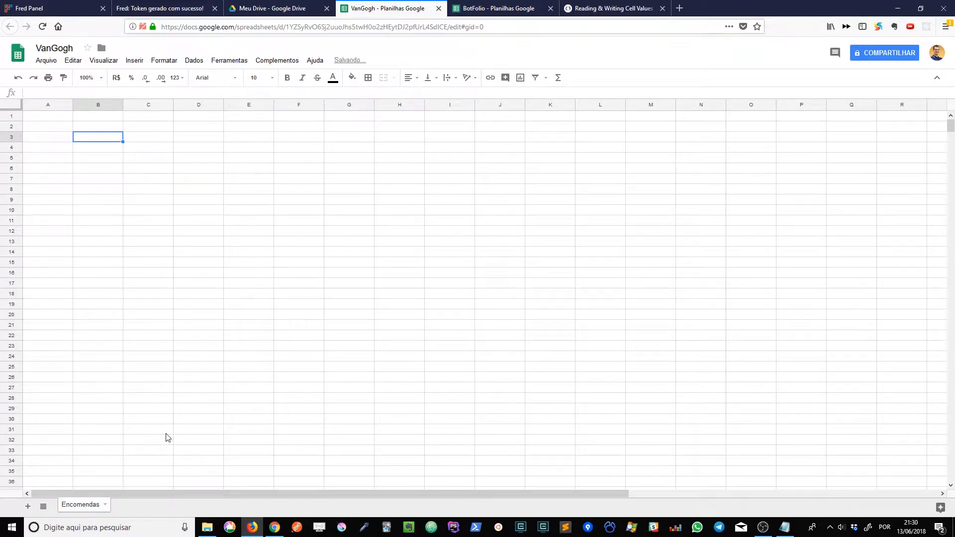
# Enter the column headings Nome, Email, Tema and Exemplo in cells A1 to D1 of the Encomendas sheet.
pyautogui.click(49, 116)
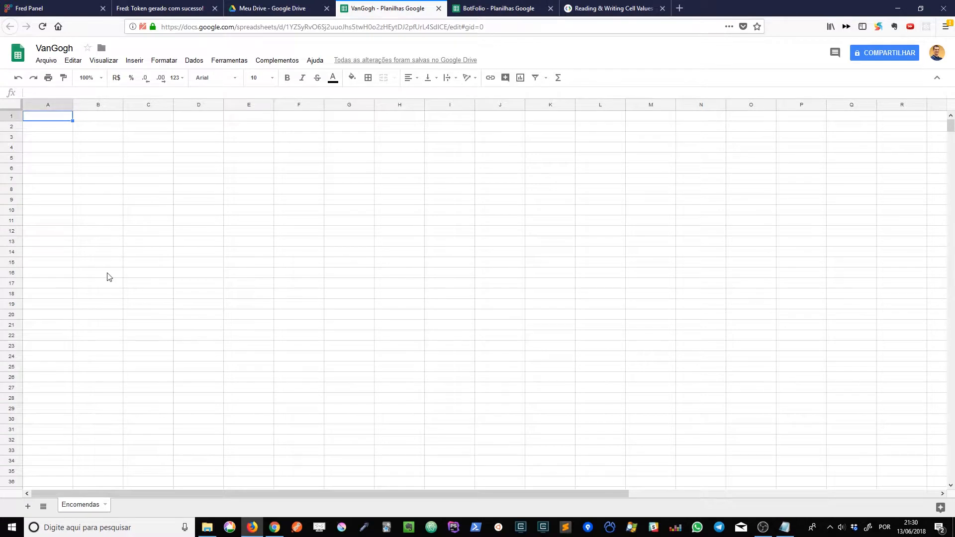
pyautogui.write('Nome')
pyautogui.press('Tab')
pyautogui.write('Ema')
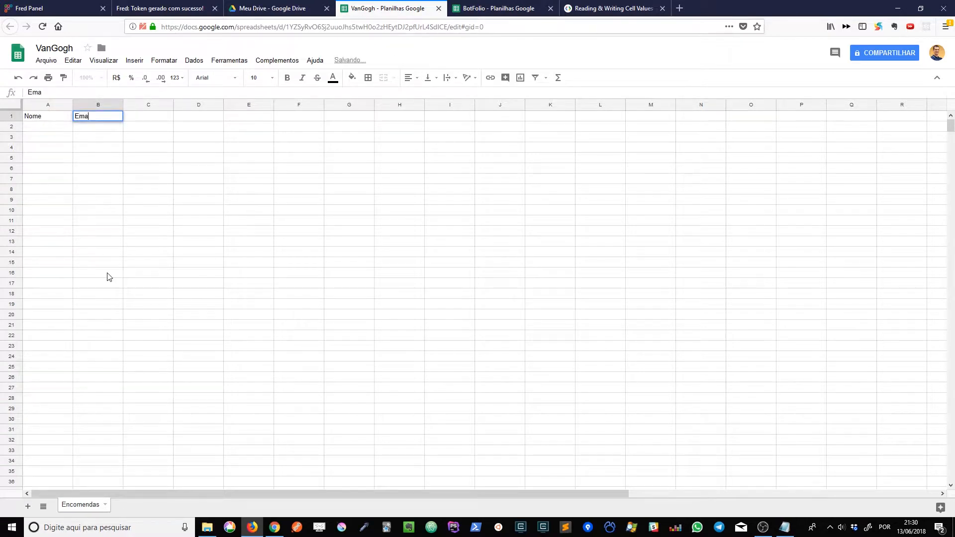
pyautogui.write('il')
pyautogui.press('Tab')
pyautogui.write('Tema')
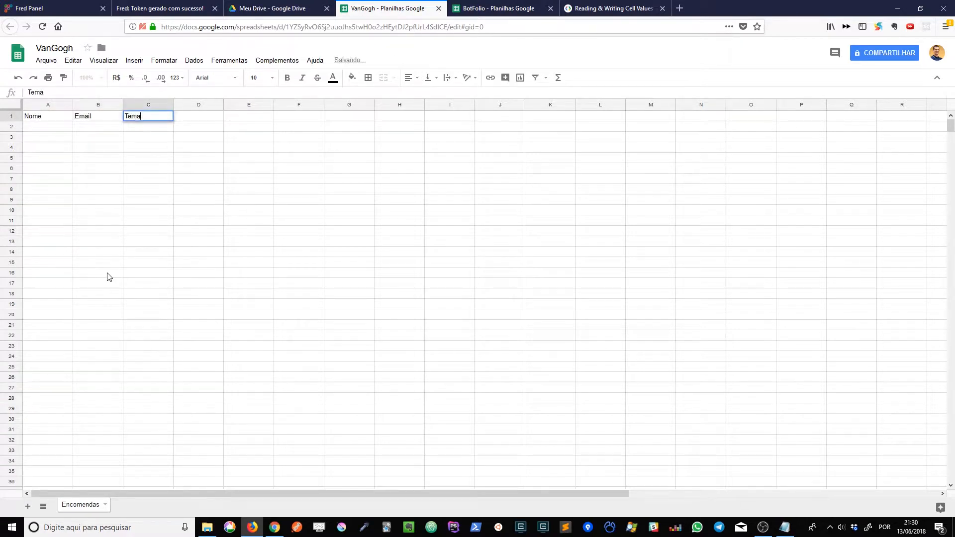
pyautogui.press('Tab')
pyautogui.write('Exemplo')
pyautogui.press('Return')
# Make the four column headings in row 1 bold.
pyautogui.moveTo(48, 118); pyautogui.dragTo(187, 119)
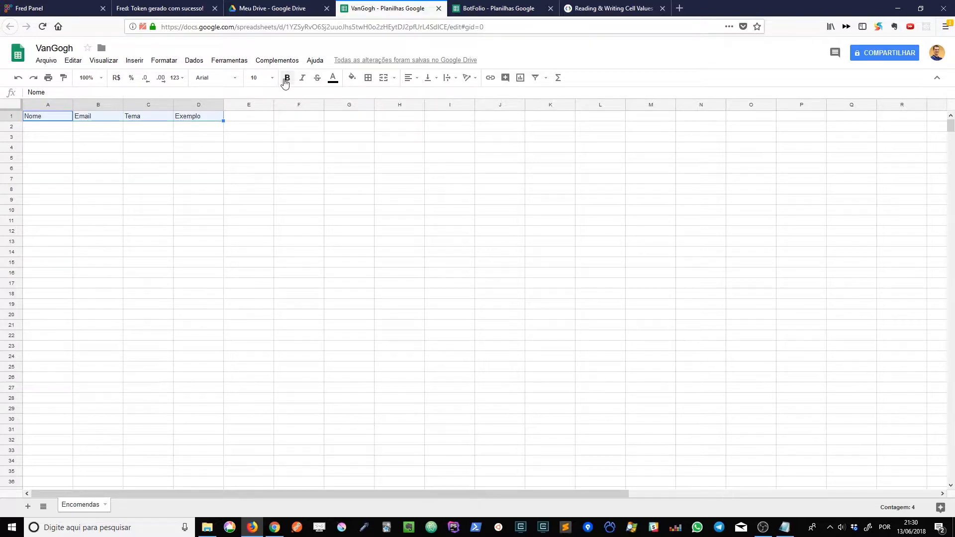
pyautogui.click(287, 78)
pyautogui.click(103, 140)
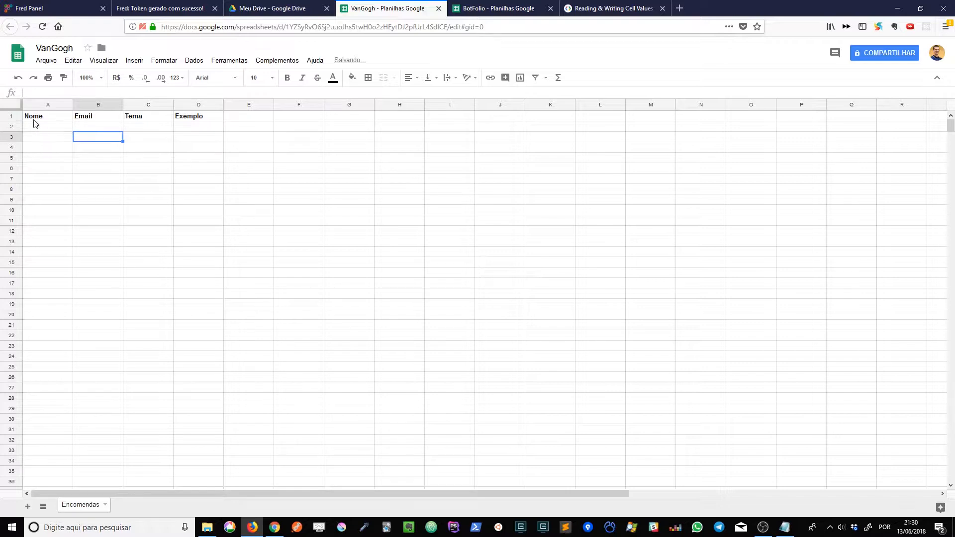
pyautogui.moveTo(34, 120); pyautogui.dragTo(62, 120)
pyautogui.click(229, 148)
pyautogui.click(143, 169)
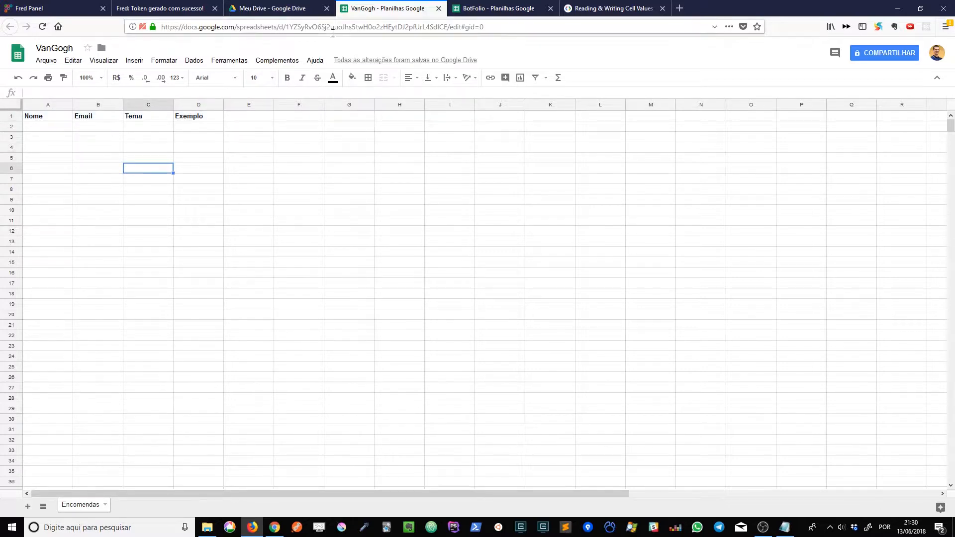
# Copy the VanGogh spreadsheet's ID from its page address, taking only the part between /d/ and /edit.
pyautogui.click(333, 31)
pyautogui.doubleClick(332, 27)
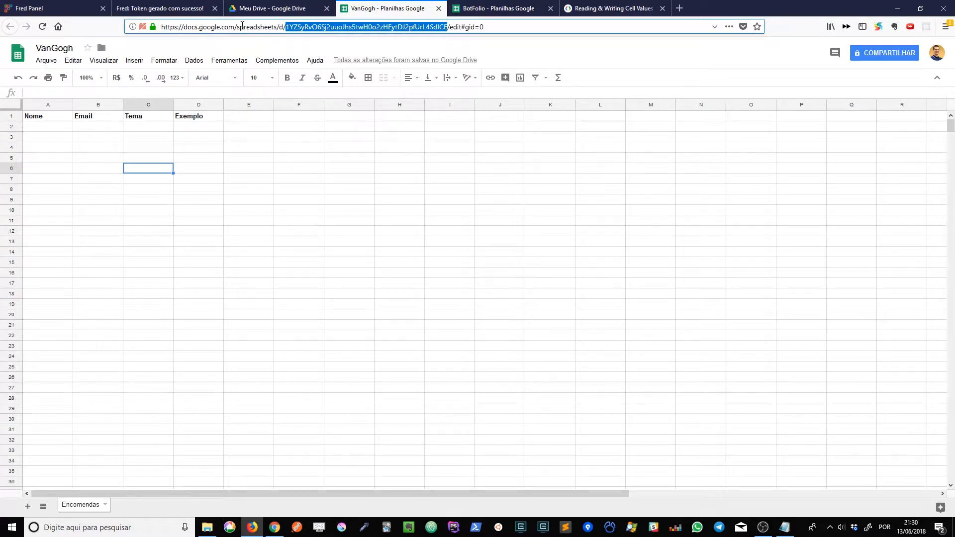
pyautogui.click(284, 25)
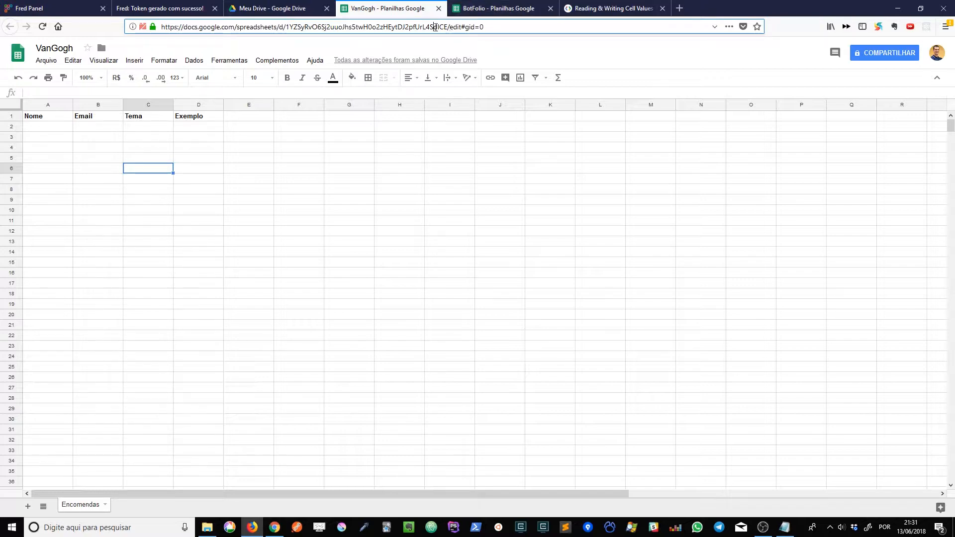
pyautogui.doubleClick(435, 27)
pyautogui.hotkey('ctrl', 'c')
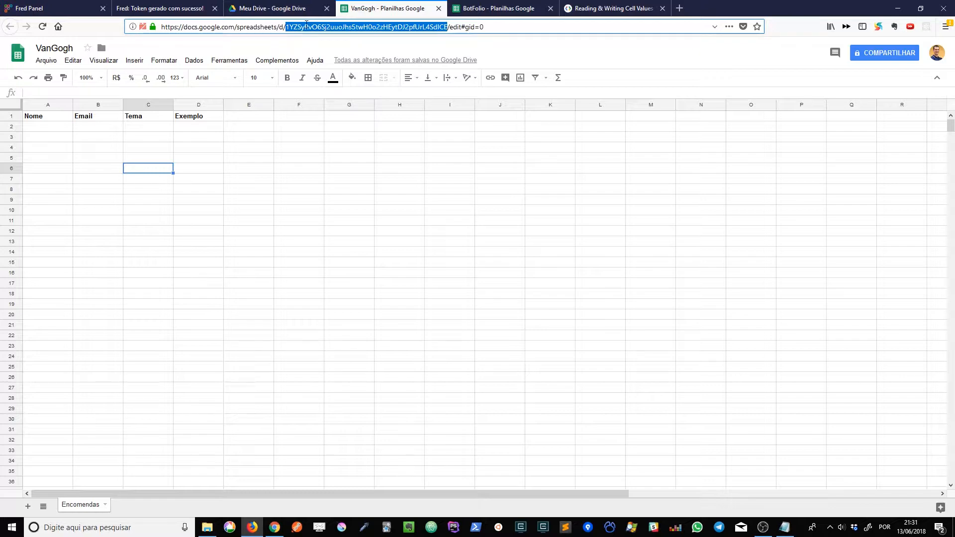
# Switch to Fred Panel and create a Planilha attribute with the copied spreadsheet ID in double quotes as its default value.
pyautogui.click(27, 6)
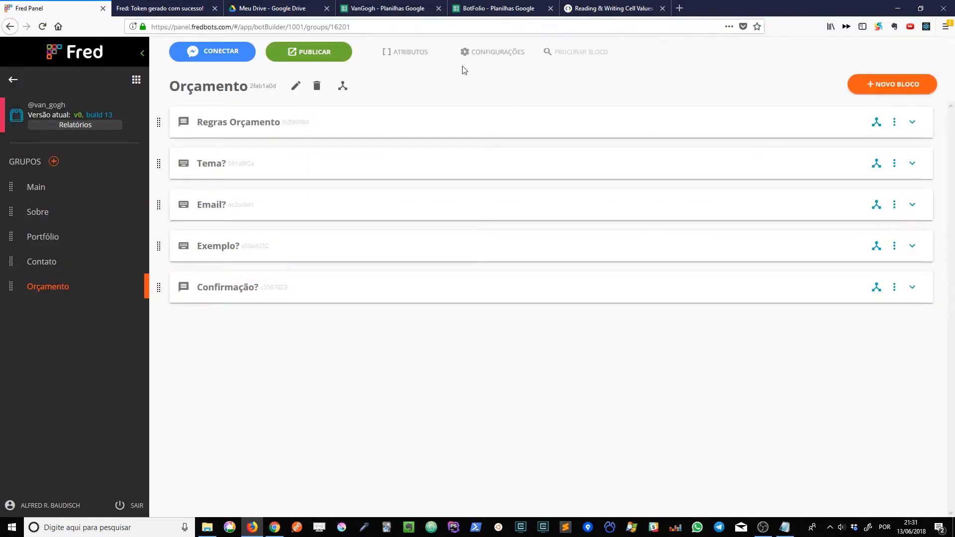
pyautogui.click(419, 54)
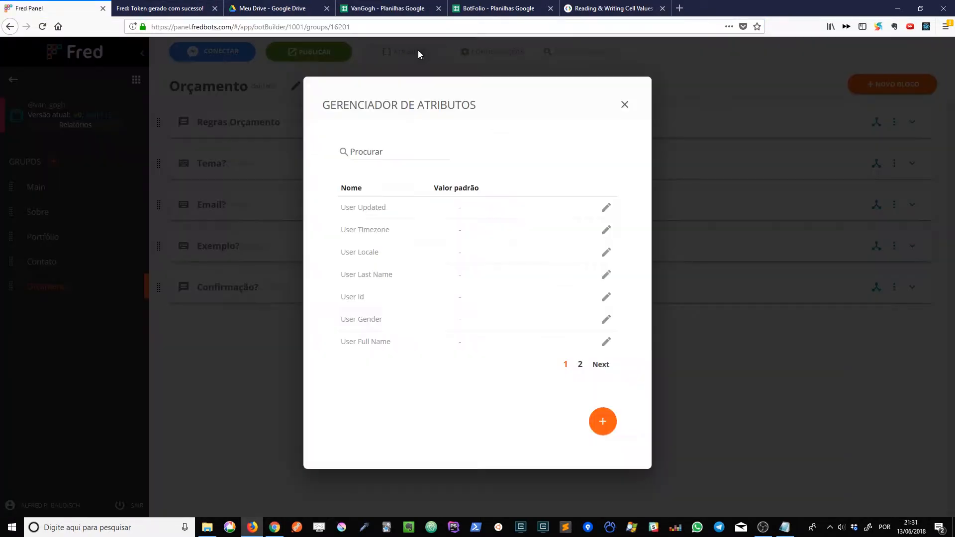
pyautogui.click(605, 420)
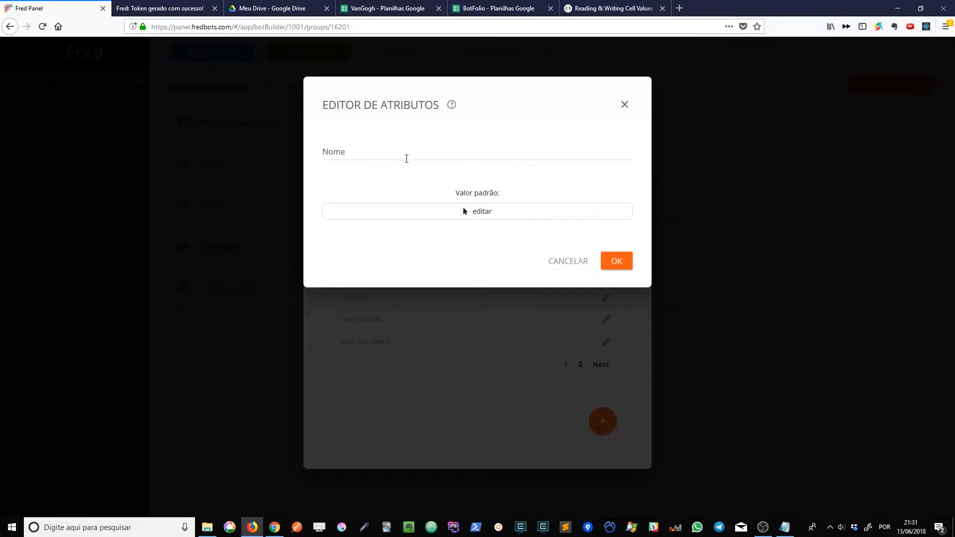
pyautogui.click(405, 158)
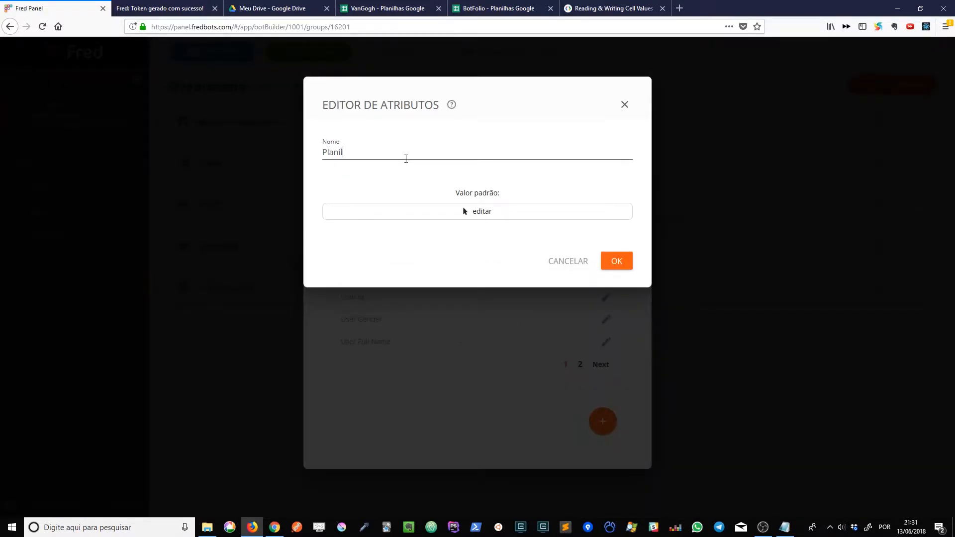
pyautogui.click(464, 211)
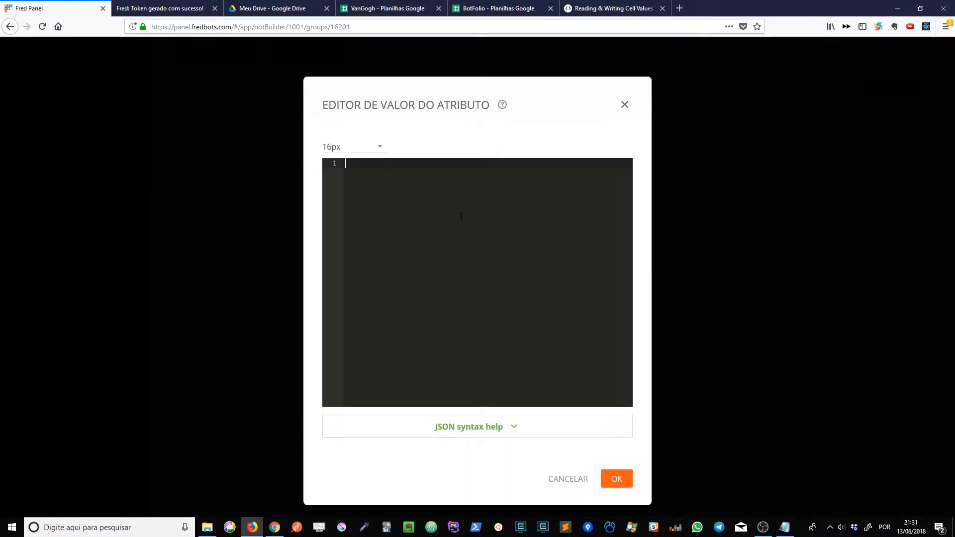
pyautogui.hotkey('ctrl', 'v')
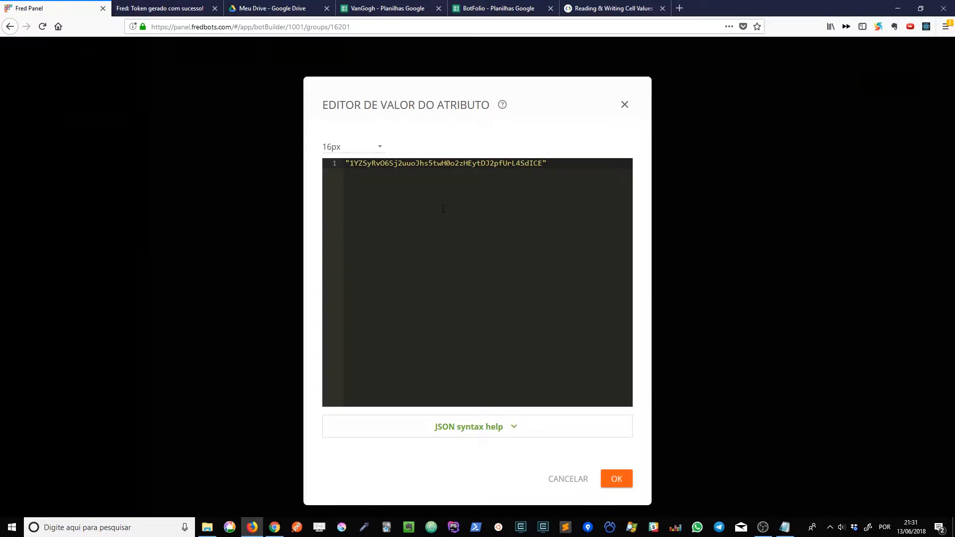
pyautogui.click(617, 479)
pyautogui.click(615, 260)
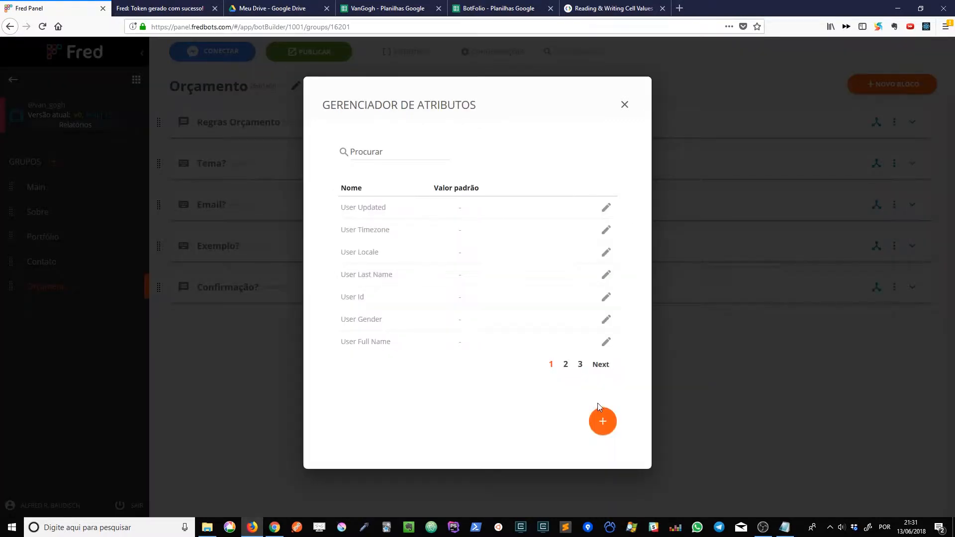
# Check the Planilha attribute's default value on the third page of the attribute list and close the list.
pyautogui.click(601, 366)
pyautogui.moveTo(490, 347)
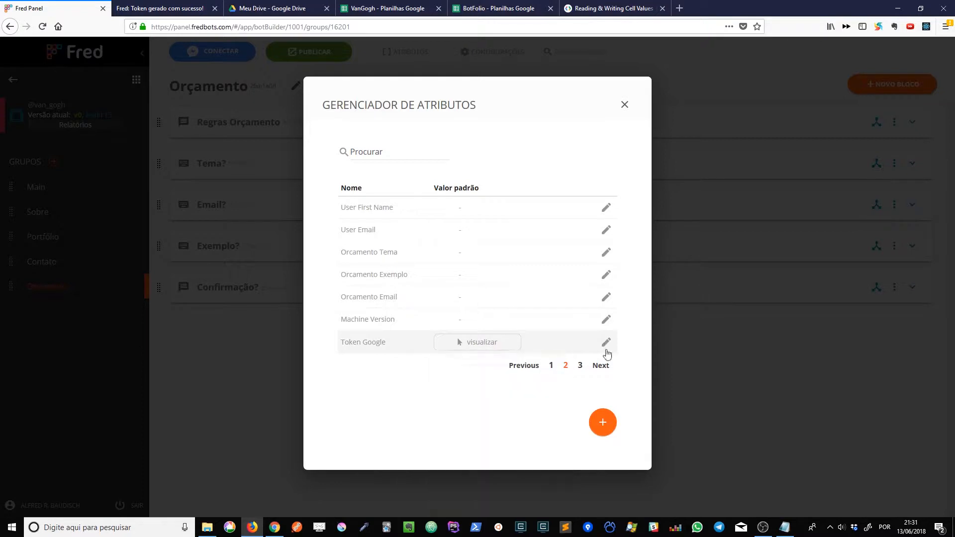
pyautogui.click(603, 366)
pyautogui.moveTo(519, 212)
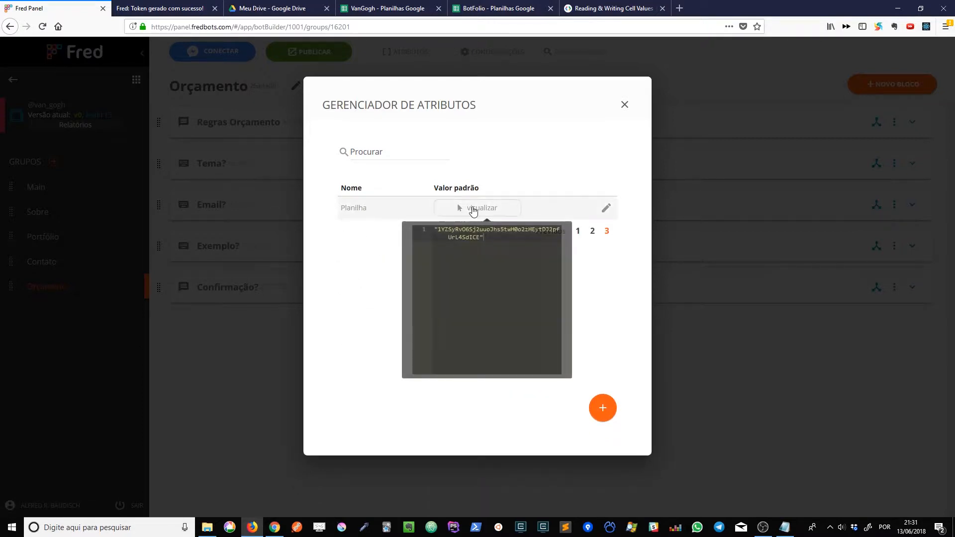
pyautogui.click(625, 105)
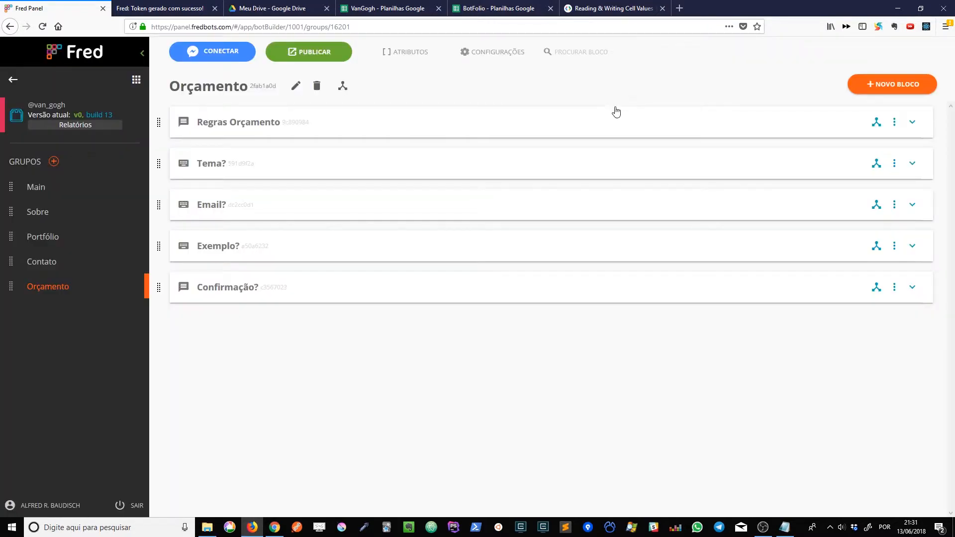
# Add a Chamada API block named Salvar na Planilha to the Orçamento group with the POST method and open its header settings.
pyautogui.click(897, 85)
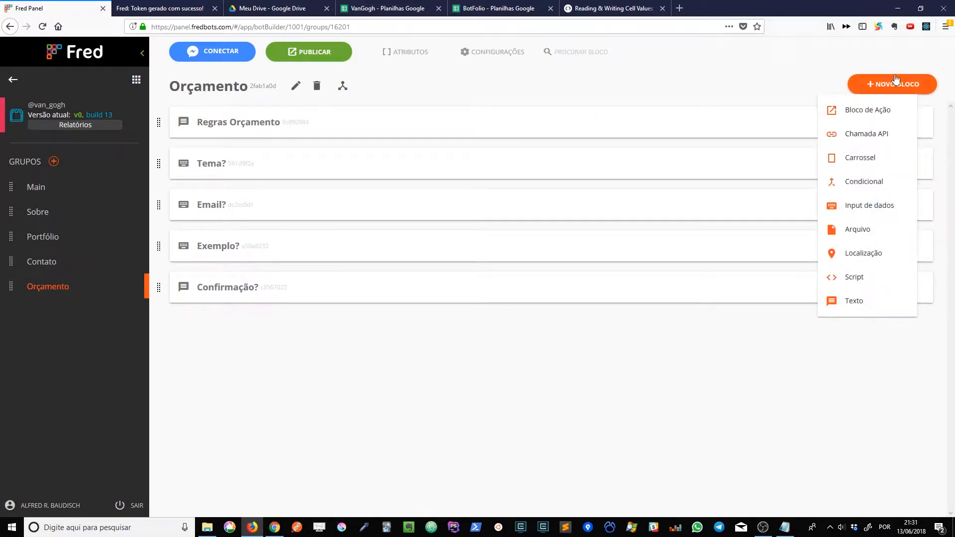
pyautogui.click(880, 136)
pyautogui.doubleClick(881, 135)
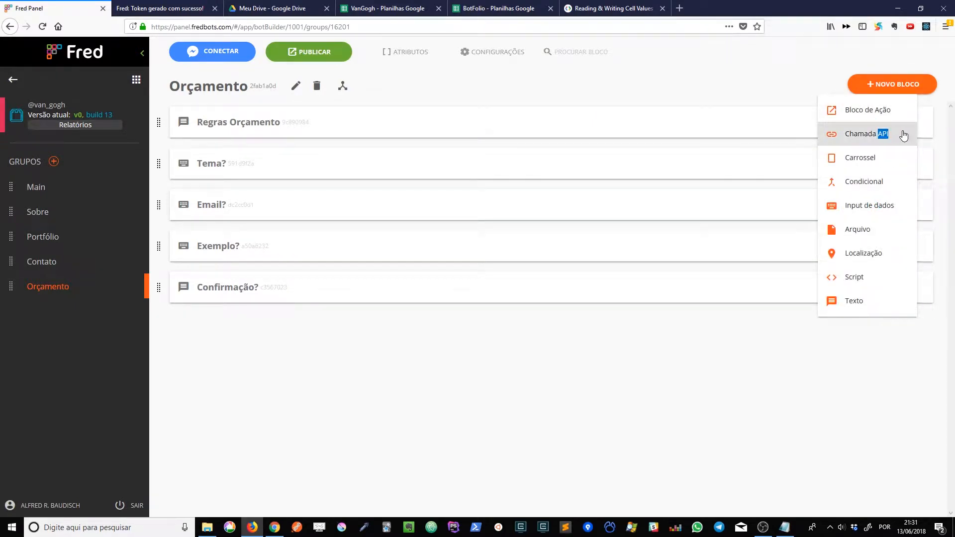
pyautogui.click(903, 136)
pyautogui.click(466, 156)
pyautogui.write('S')
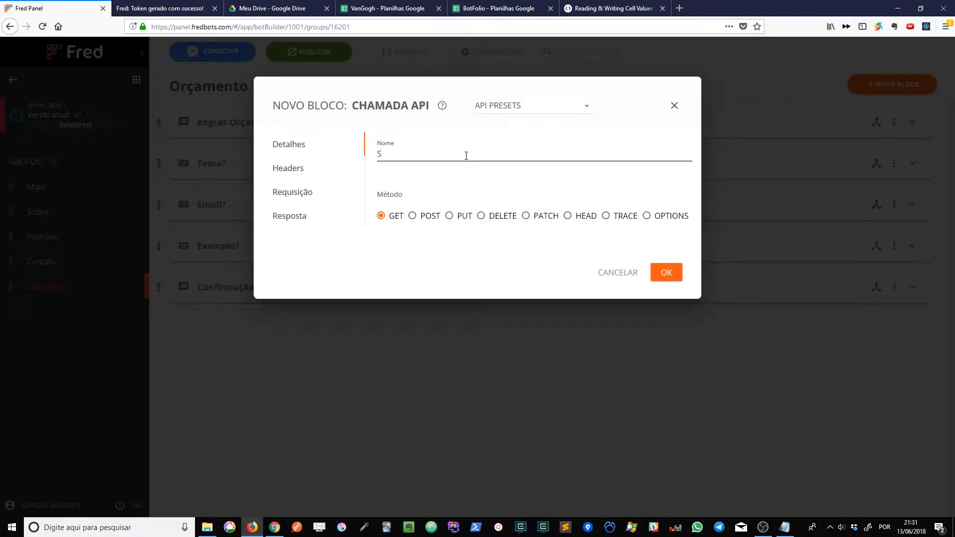
pyautogui.write('alvar na Planil')
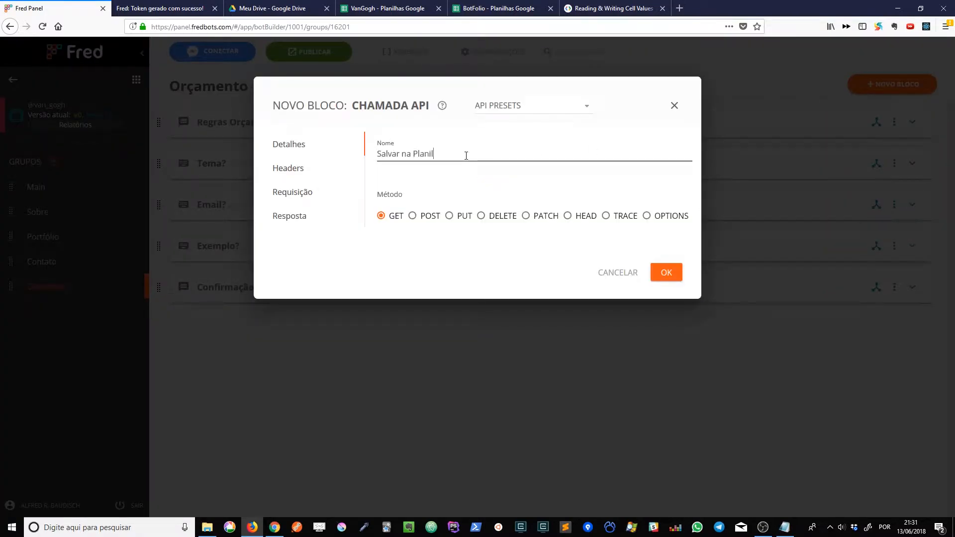
pyautogui.write('ha')
pyautogui.click(425, 221)
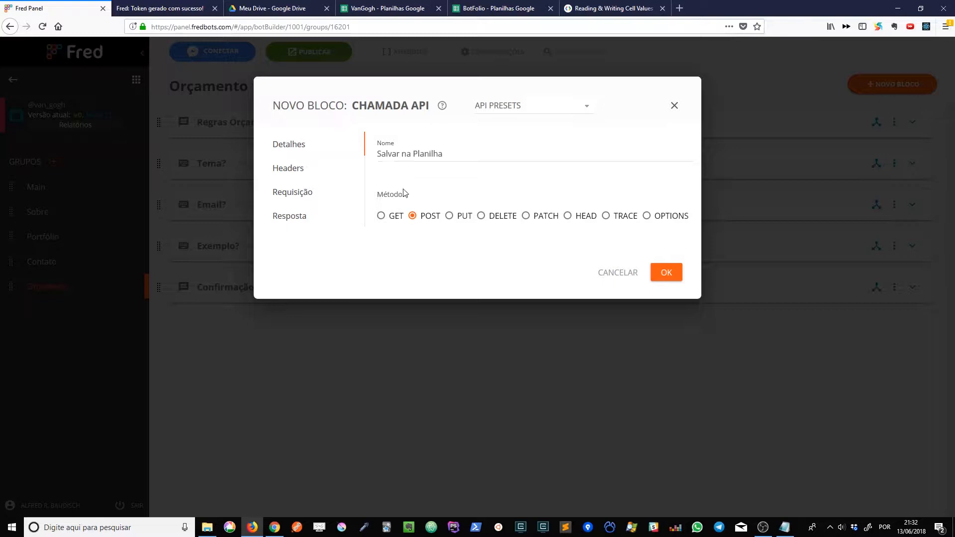
pyautogui.click(305, 174)
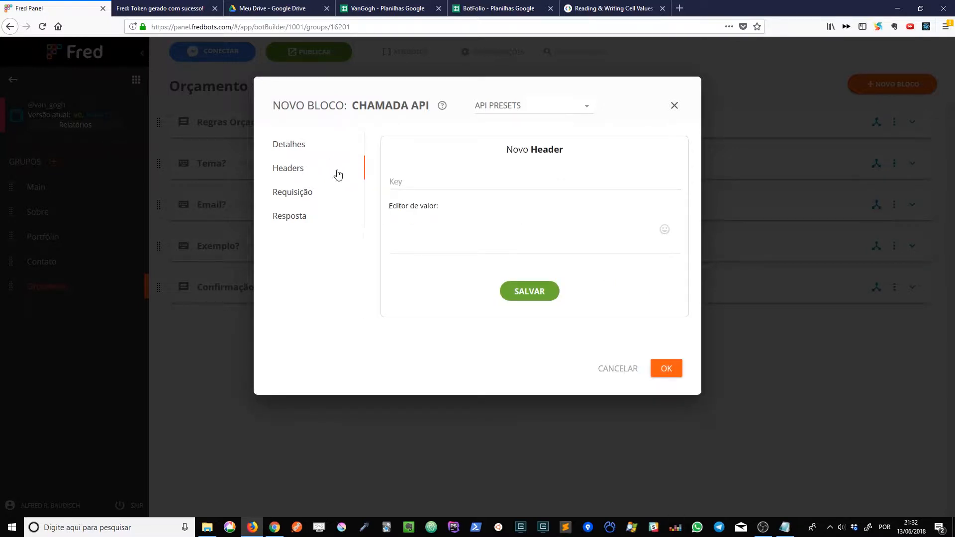
pyautogui.click(462, 188)
pyautogui.write('Authorization')
pyautogui.click(377, 6)
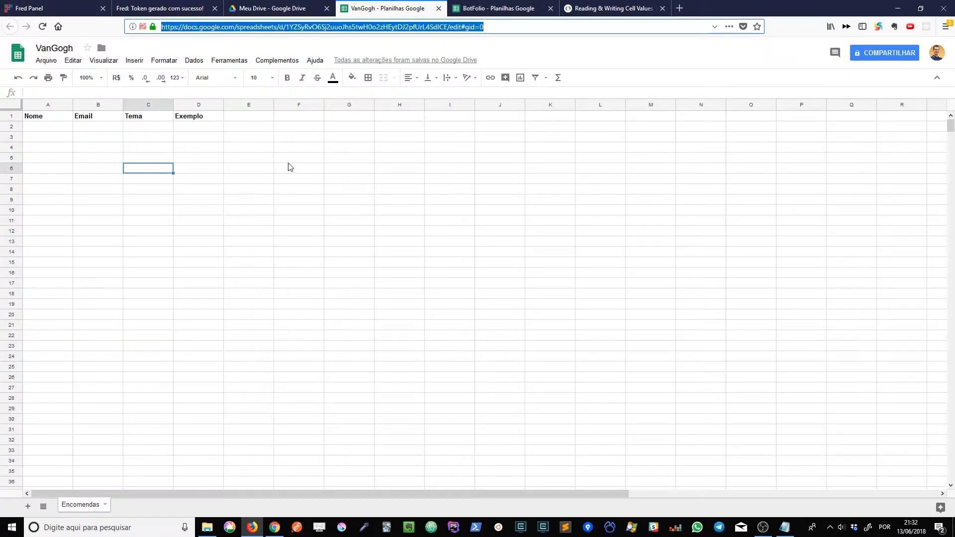
pyautogui.click(55, 8)
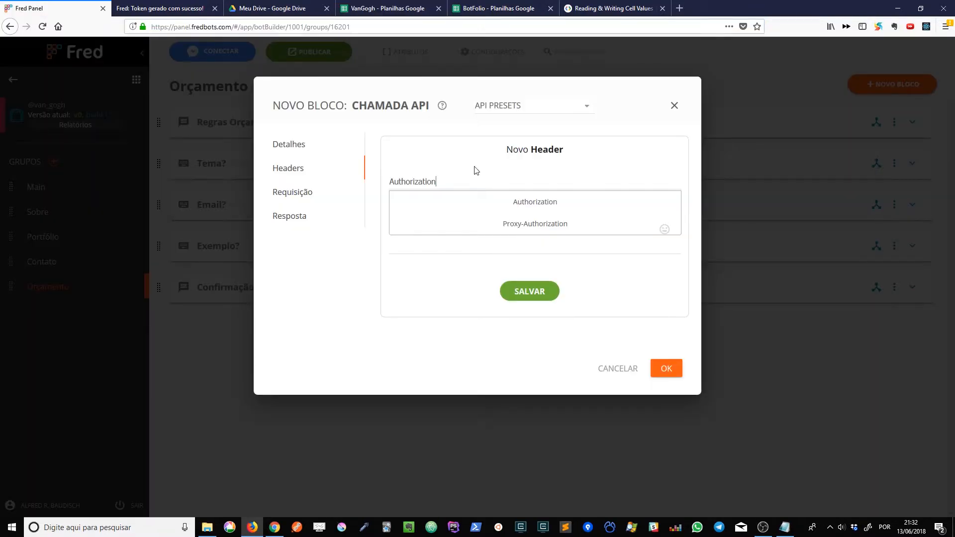
pyautogui.hotkey('ctrl', 'a')
pyautogui.press('BackSpace')
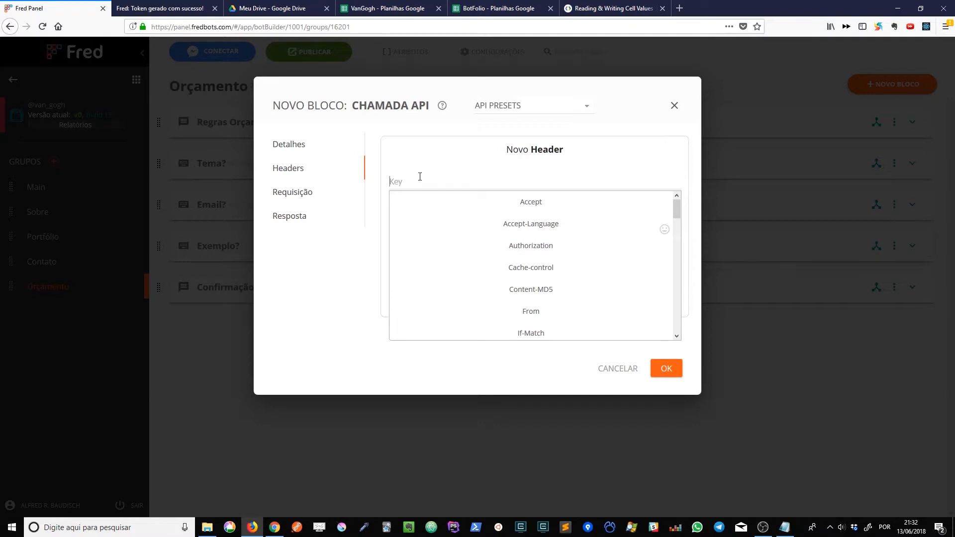
# Add an Authorization header to the API call with the Token Google attribute as its value.
pyautogui.write('Auth')
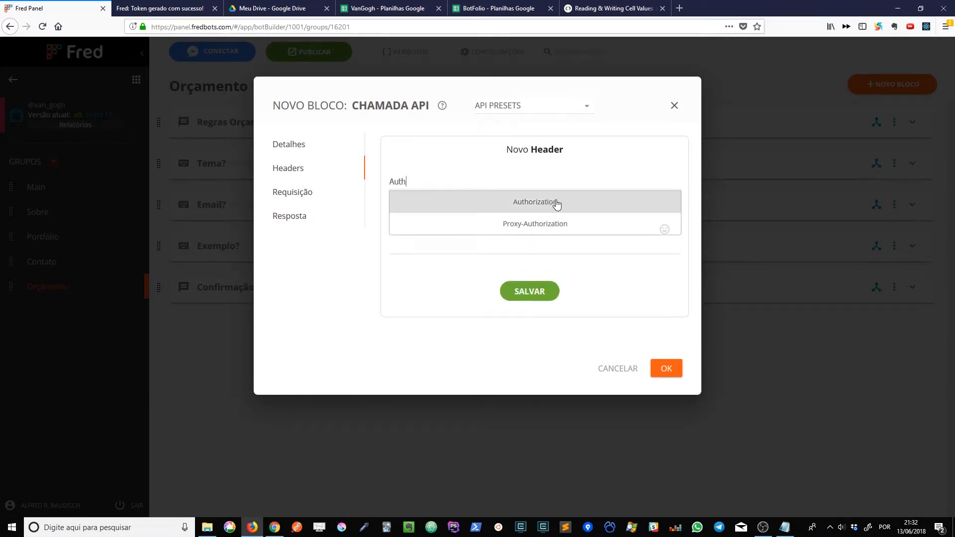
pyautogui.click(599, 207)
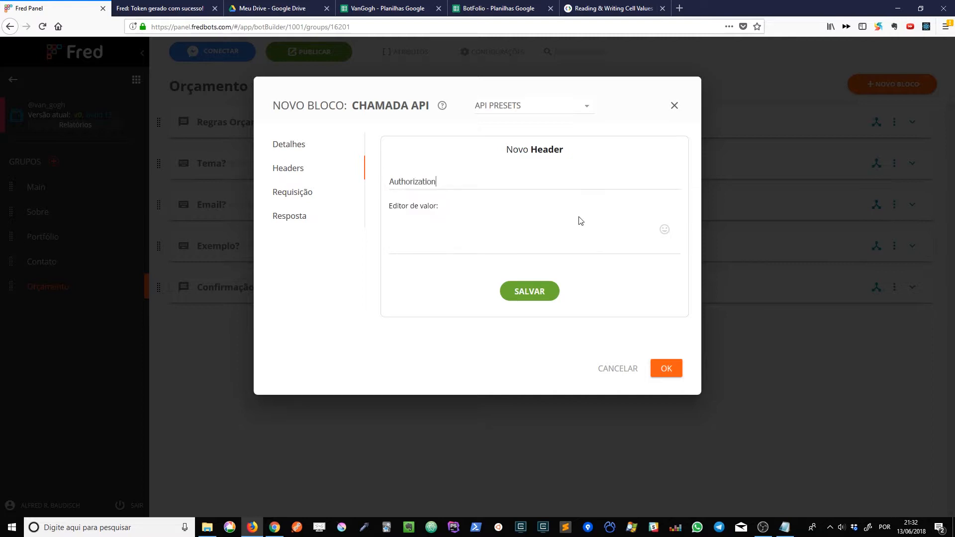
pyautogui.click(491, 230)
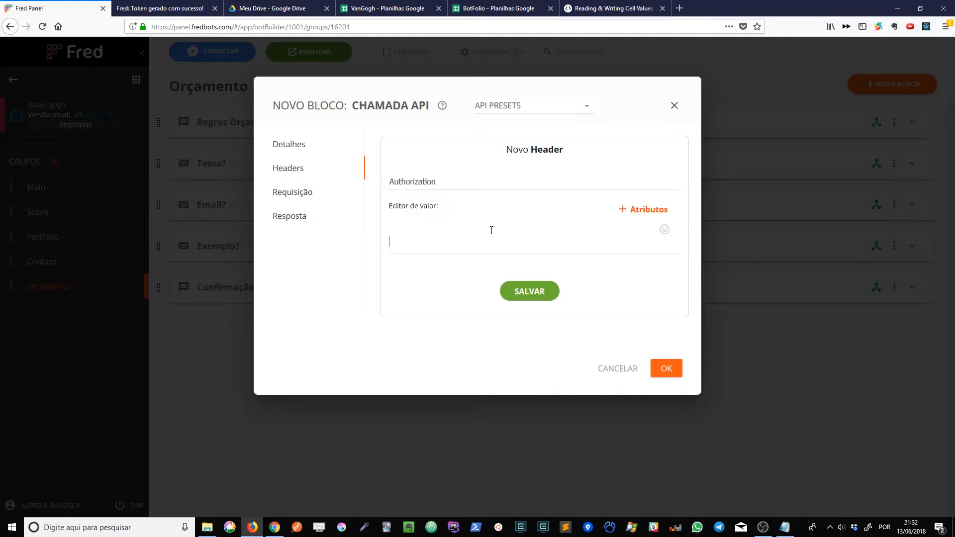
pyautogui.click(630, 209)
pyautogui.click(461, 257)
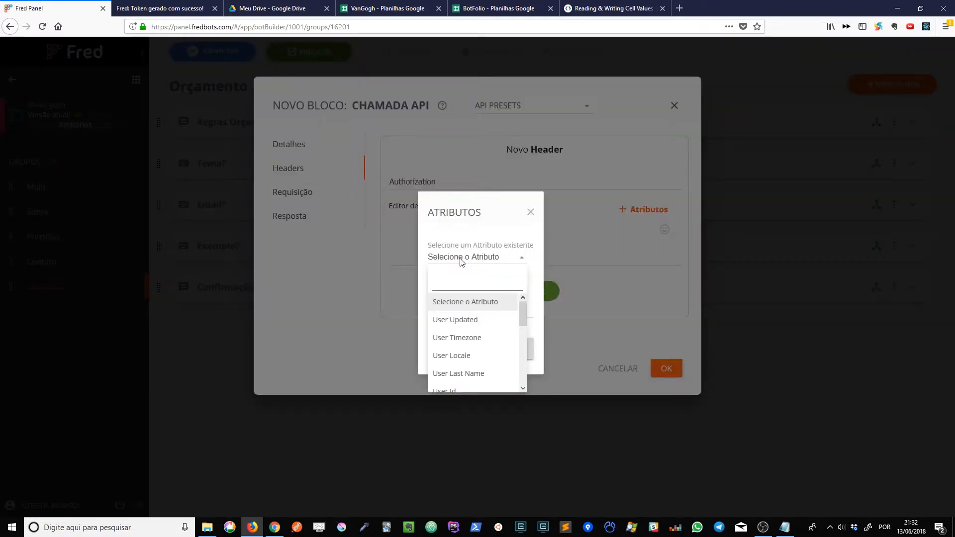
pyautogui.write('token')
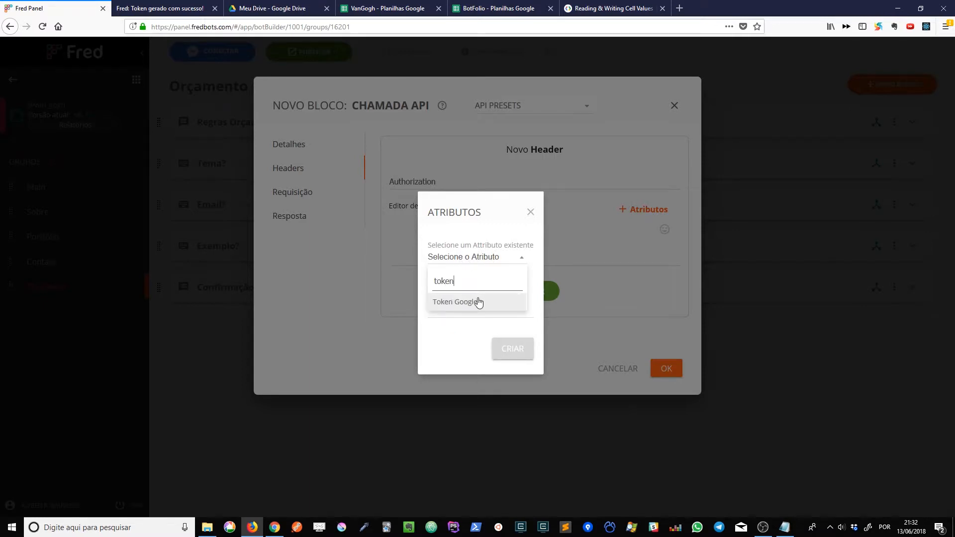
pyautogui.click(474, 301)
pyautogui.click(523, 291)
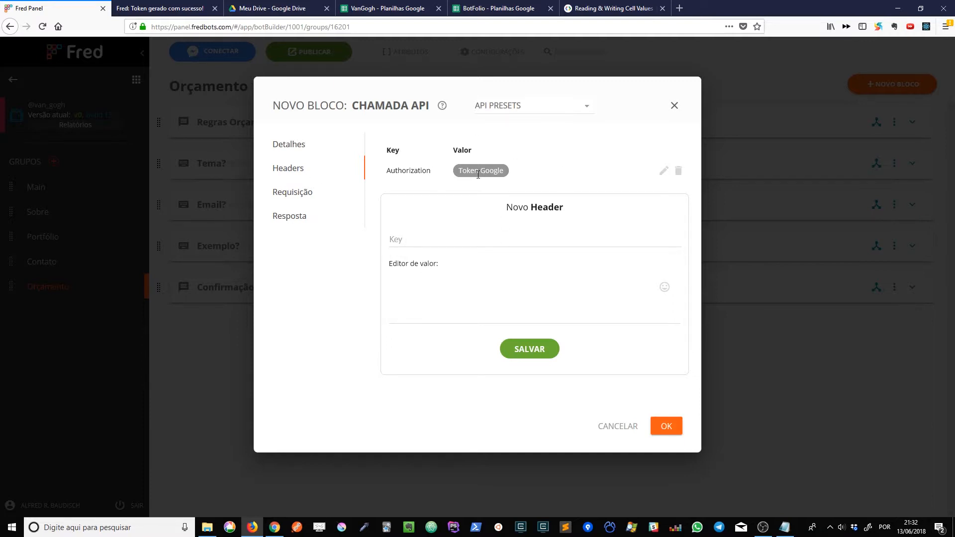
pyautogui.click(663, 171)
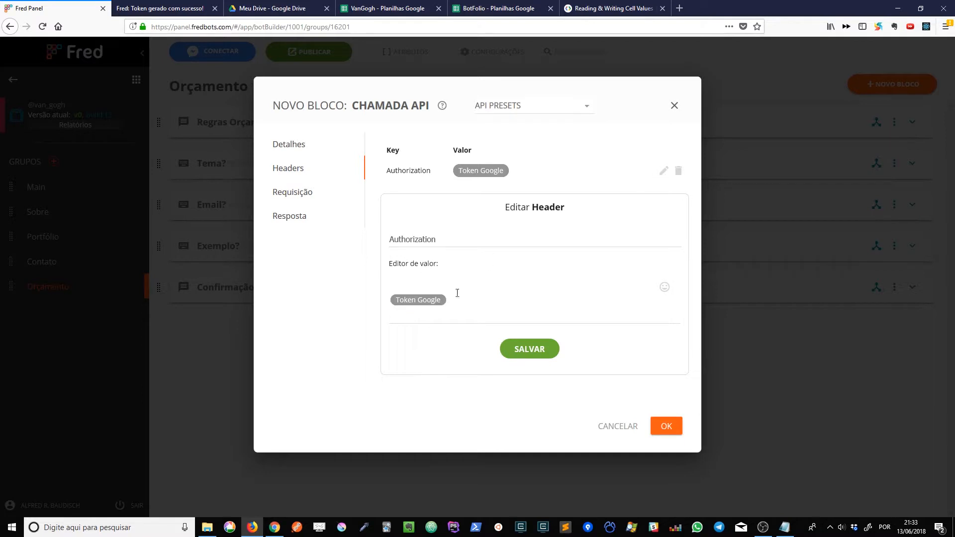
pyautogui.press('Delete')
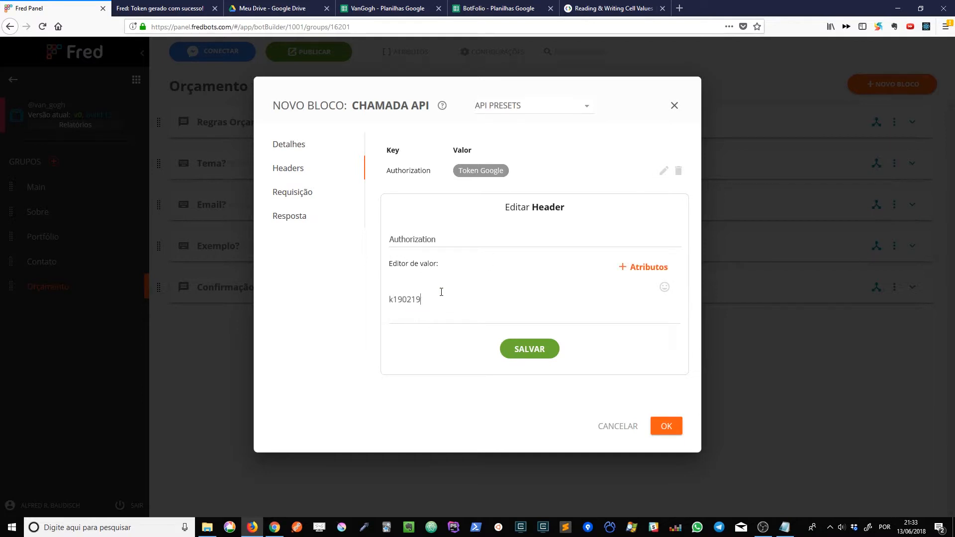
pyautogui.hotkey('ctrl', 'a')
pyautogui.press('Delete')
pyautogui.click(665, 170)
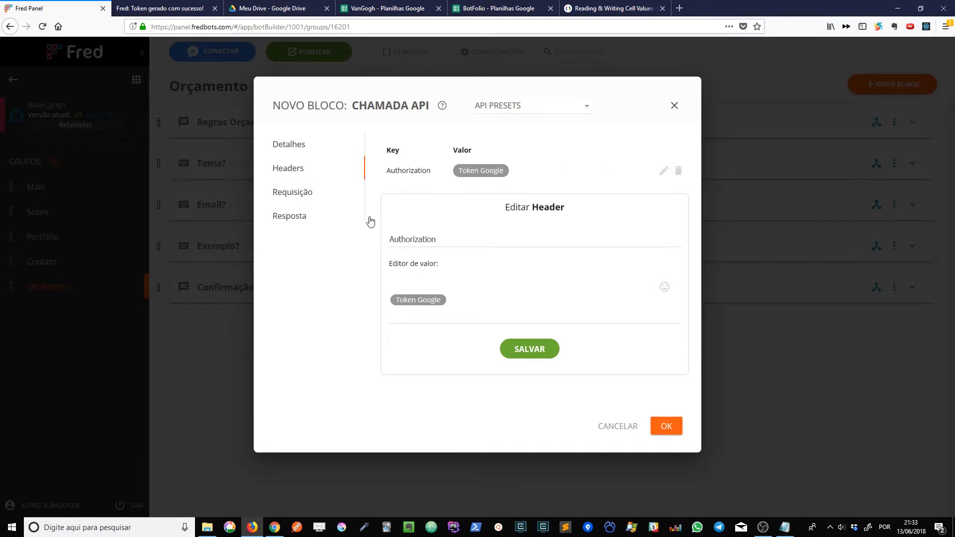
pyautogui.click(557, 357)
pyautogui.click(288, 194)
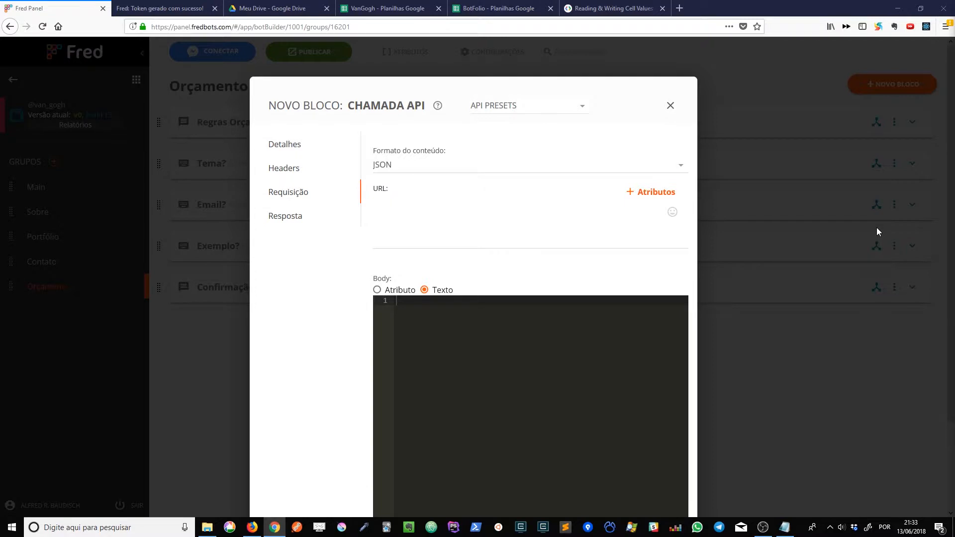
pyautogui.click(441, 219)
pyautogui.write('https://api-services.fredbots.com/google/sheets//values?sheet=Encomendas')
# Examine the base address and the google and sheets segments of the request URL.
pyautogui.moveTo(400, 225); pyautogui.dragTo(497, 224)
pyautogui.click(497, 224)
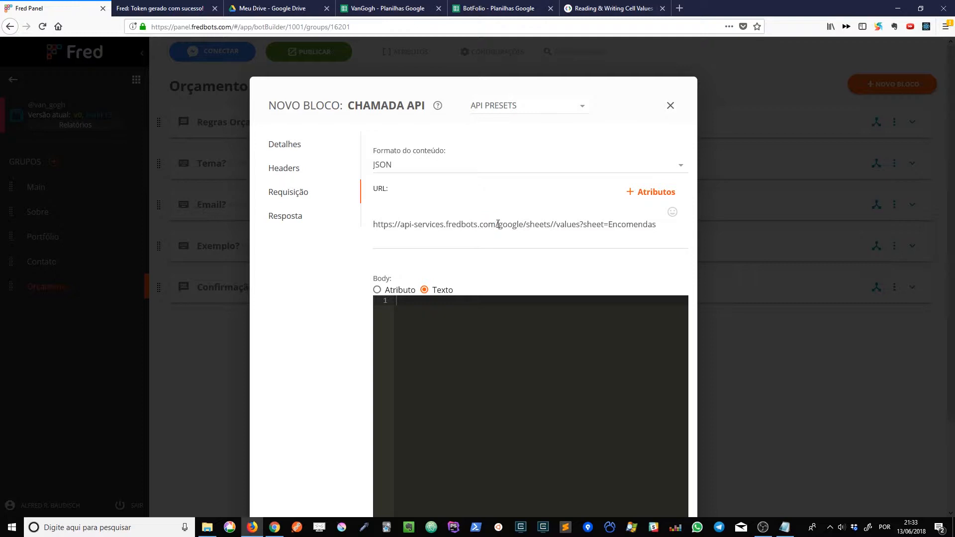
pyautogui.moveTo(497, 225); pyautogui.dragTo(401, 226)
pyautogui.click(437, 225)
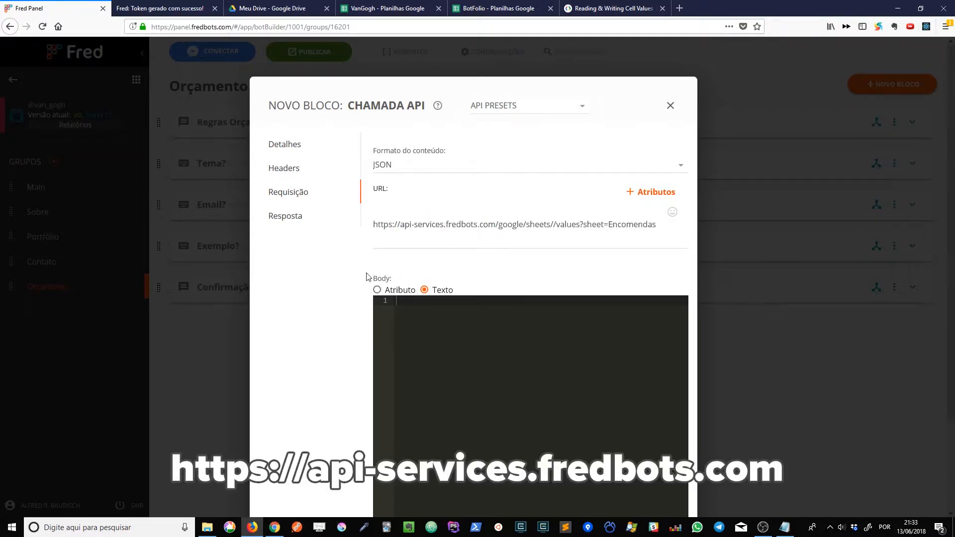
pyautogui.doubleClick(383, 224)
pyautogui.click(401, 225)
pyautogui.doubleClick(518, 225)
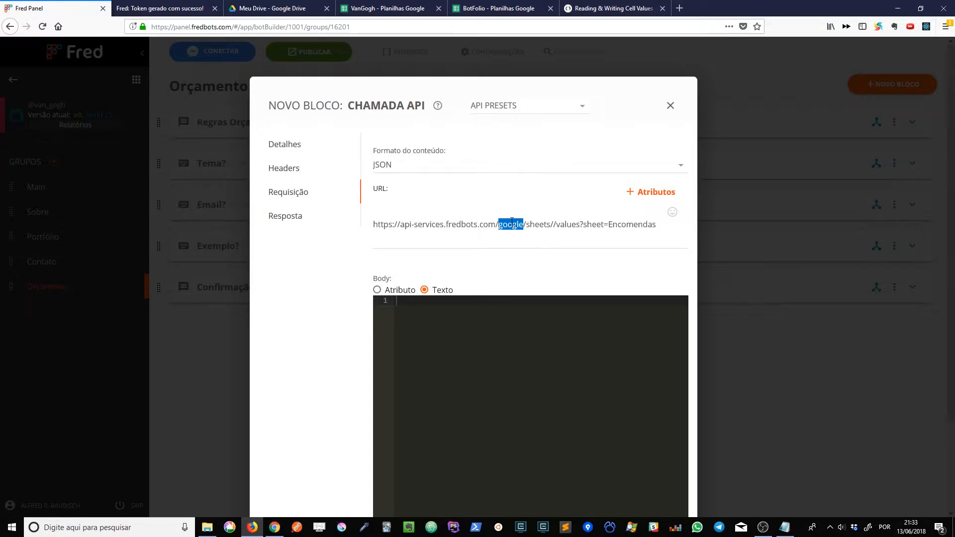
pyautogui.click(512, 222)
pyautogui.doubleClick(512, 224)
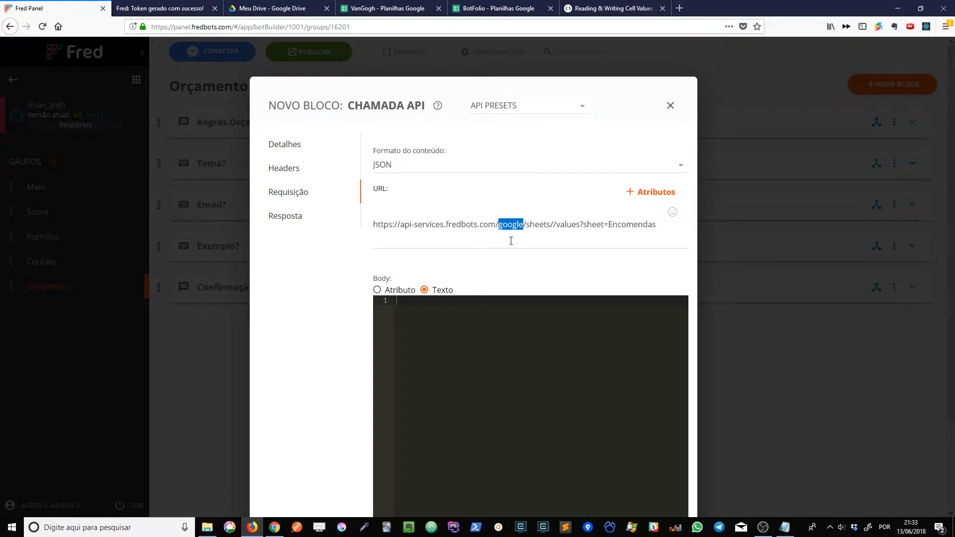
pyautogui.doubleClick(540, 225)
pyautogui.tripleClick(541, 227)
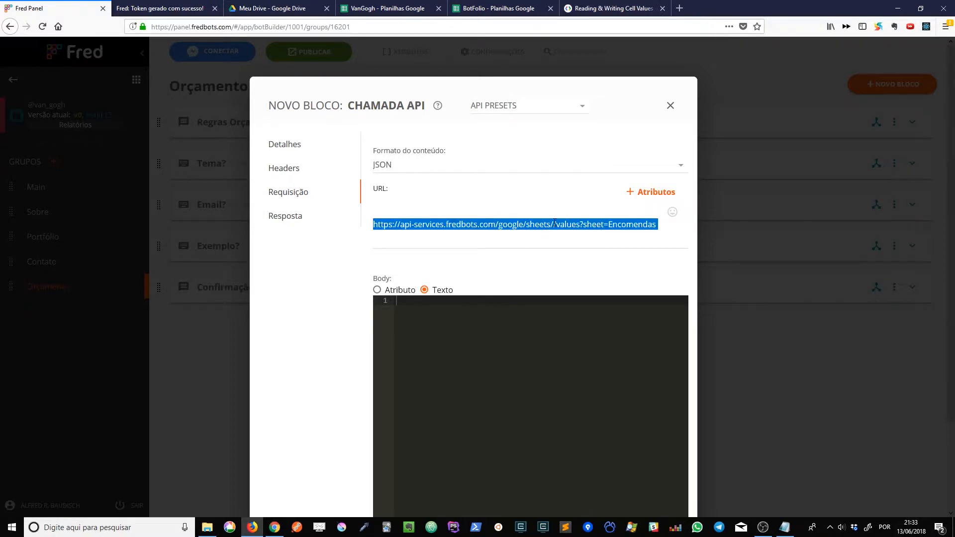
# Insert the Planilha attribute between the two slashes after sheets in the request URL.
pyautogui.click(555, 223)
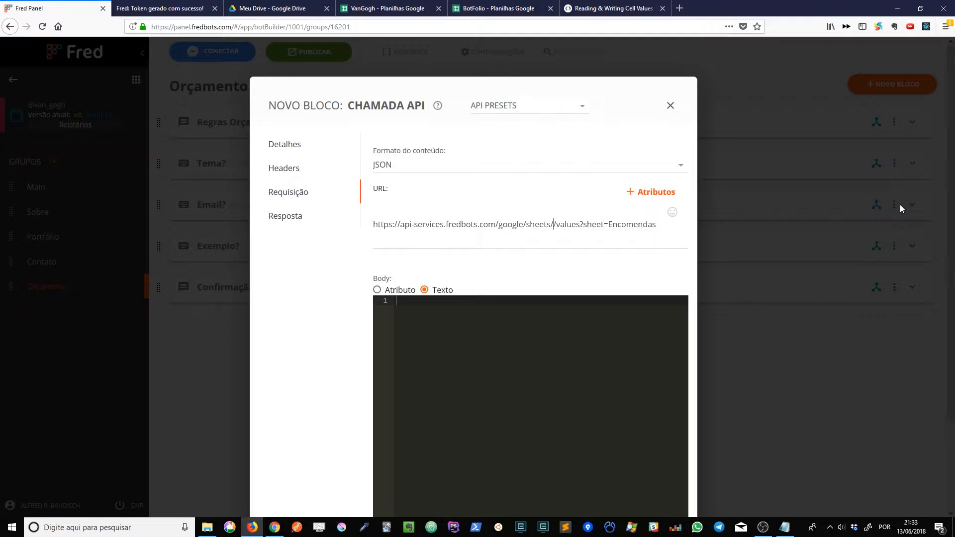
pyautogui.click(641, 193)
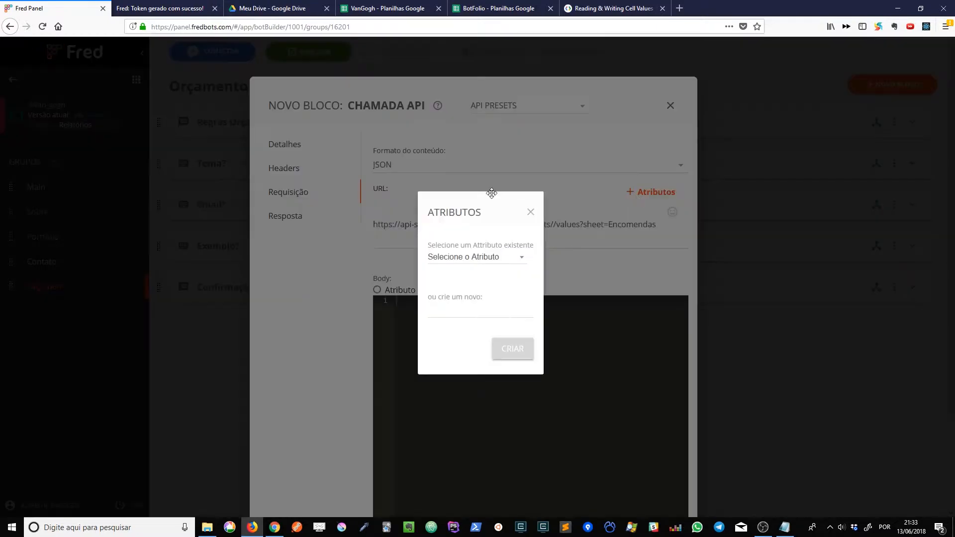
pyautogui.click(482, 260)
pyautogui.write('pla')
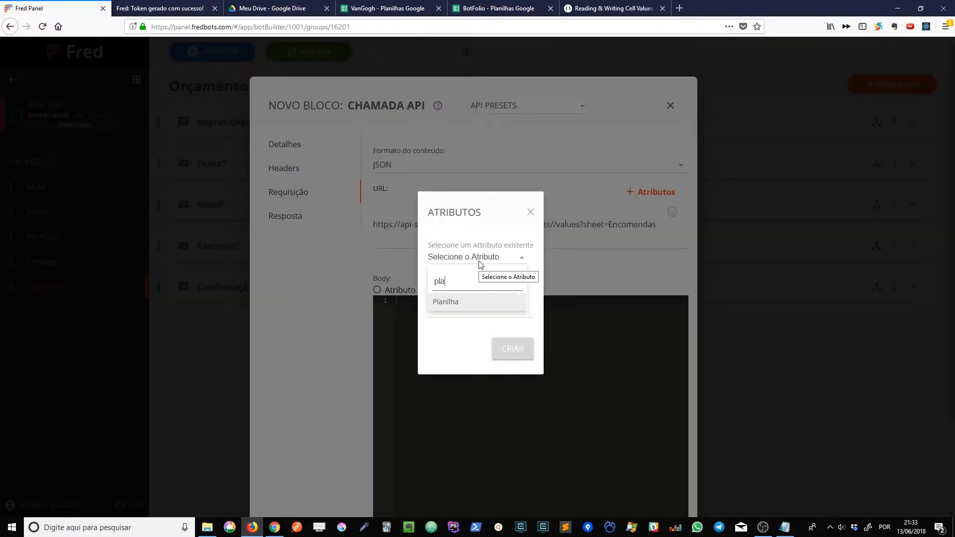
pyautogui.click(468, 305)
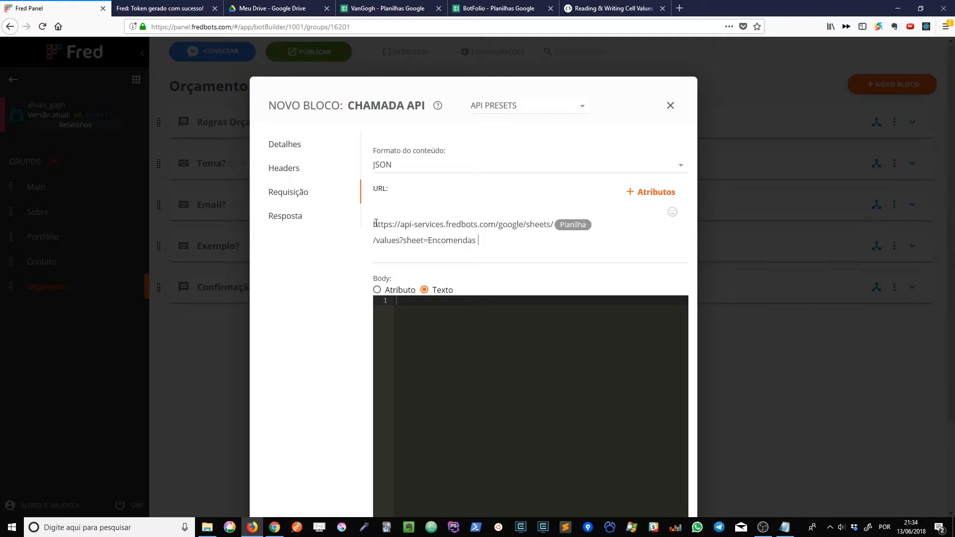
# Examine the URL's values segment and its sheet parameter with the tab name Encomendas.
pyautogui.moveTo(374, 224); pyautogui.dragTo(322, 225)
pyautogui.click(523, 225)
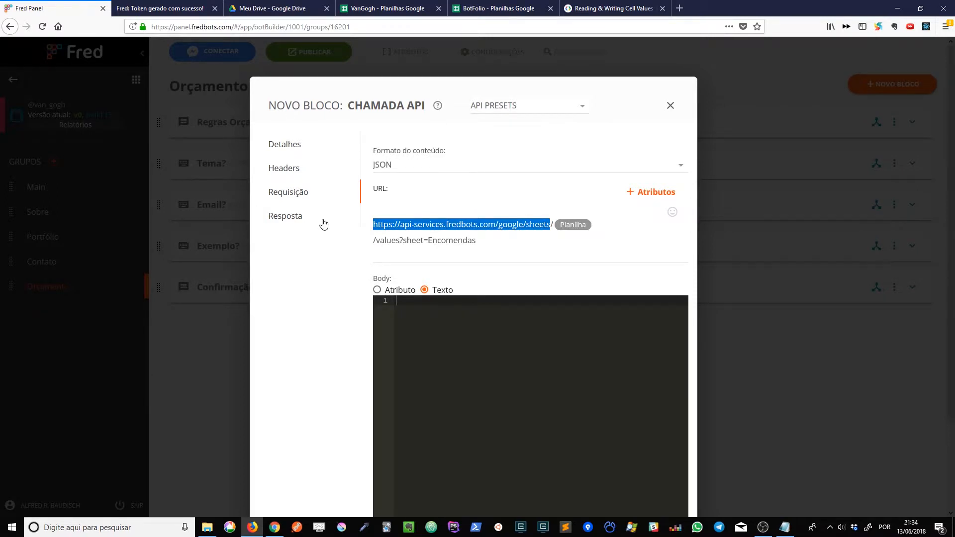
pyautogui.doubleClick(392, 241)
pyautogui.click(384, 239)
pyautogui.doubleClick(384, 240)
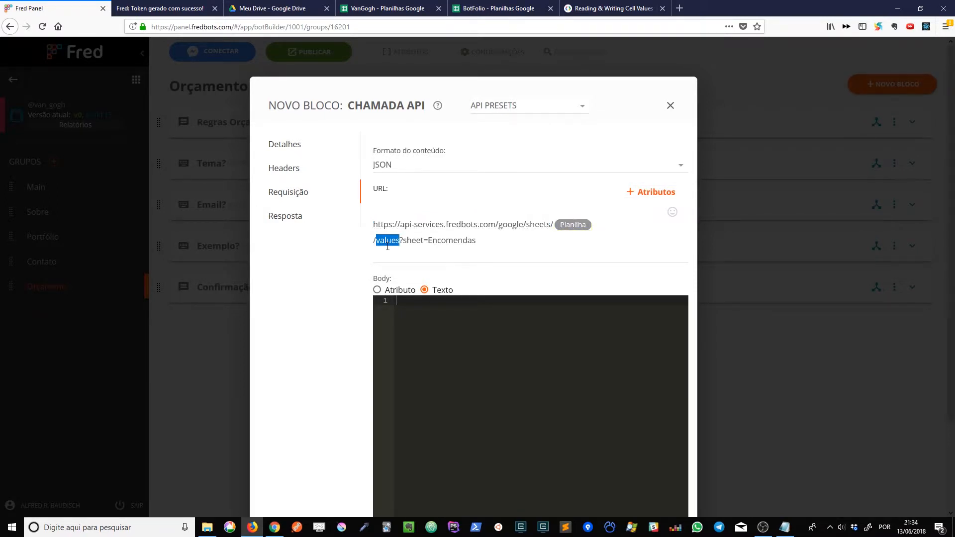
pyautogui.click(407, 239)
pyautogui.moveTo(400, 240); pyautogui.dragTo(428, 239)
pyautogui.click(429, 241)
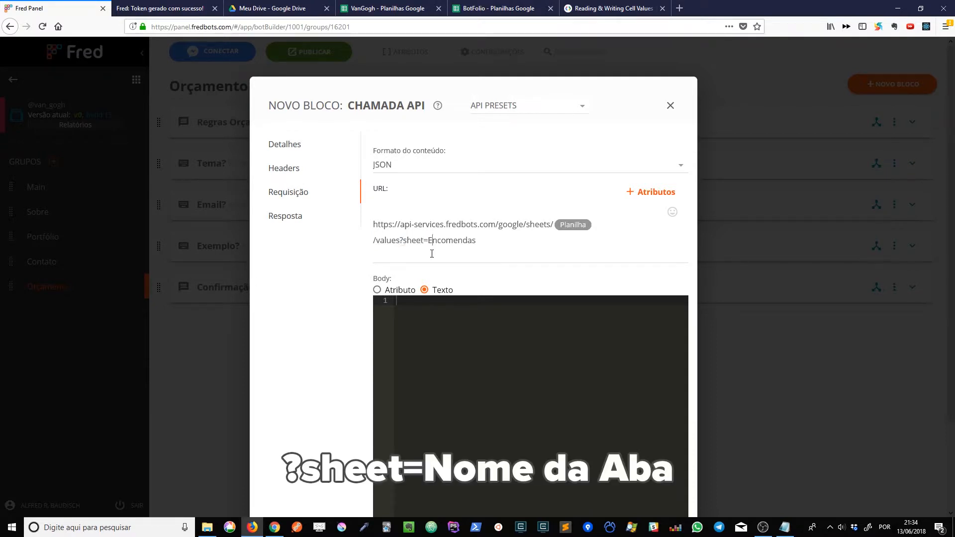
pyautogui.doubleClick(409, 241)
pyautogui.click(426, 241)
pyautogui.doubleClick(426, 241)
pyautogui.doubleClick(443, 241)
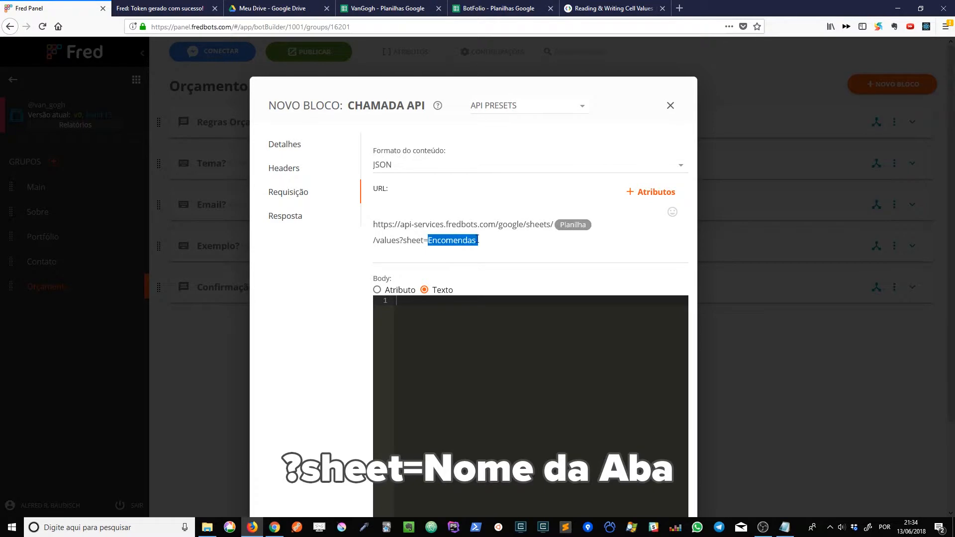
pyautogui.click(479, 241)
# Check the sheet's tab name in the VanGogh spreadsheet and return to Fred Panel.
pyautogui.click(363, 8)
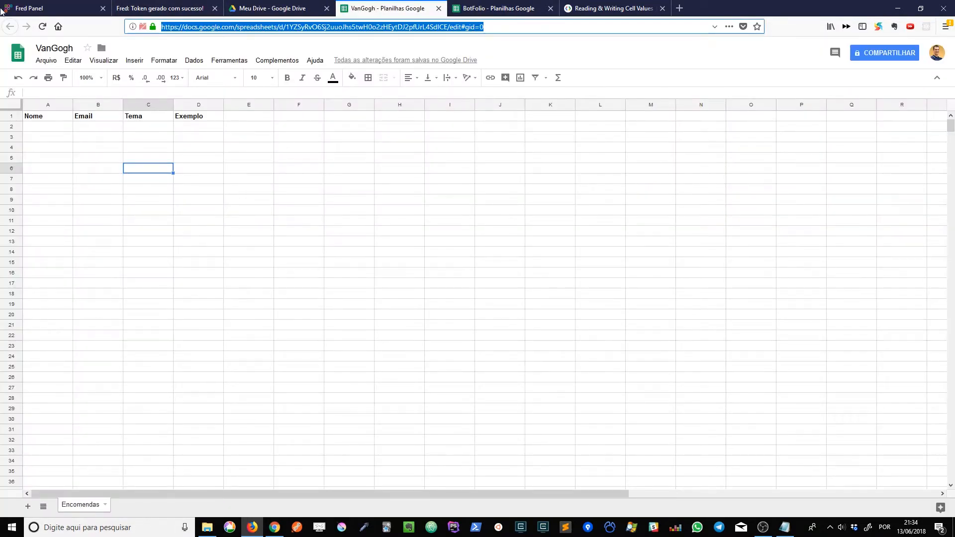
pyautogui.click(94, 189)
pyautogui.click(30, 8)
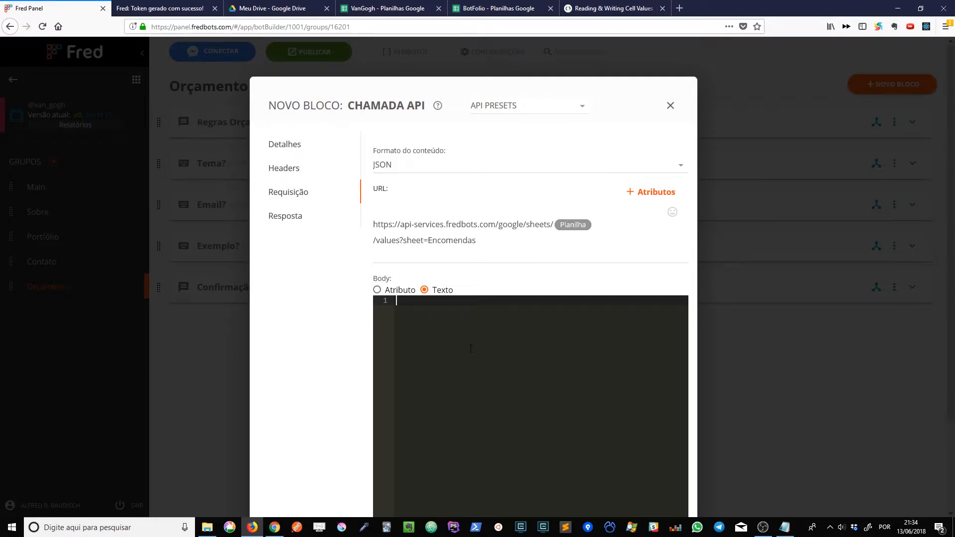
pyautogui.click(573, 240)
# Check the name and method of the API call and return to its request settings.
pyautogui.click(282, 146)
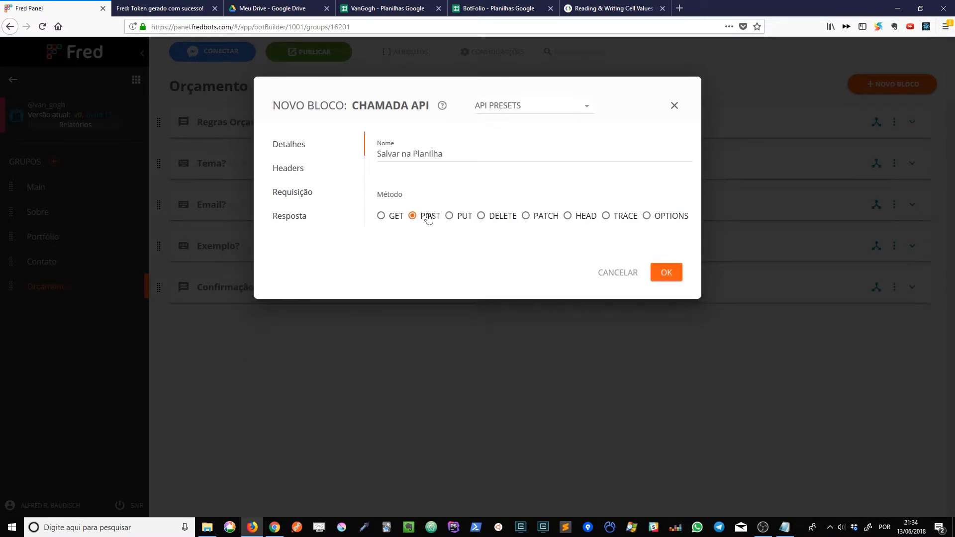
pyautogui.click(296, 198)
pyautogui.scroll(-2, 472, 293)
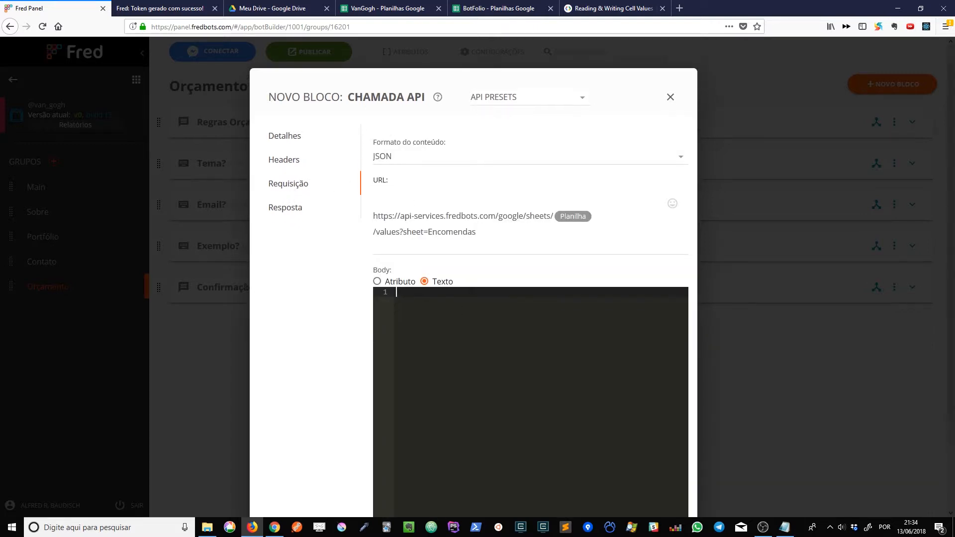
pyautogui.scroll(2, 497, 298)
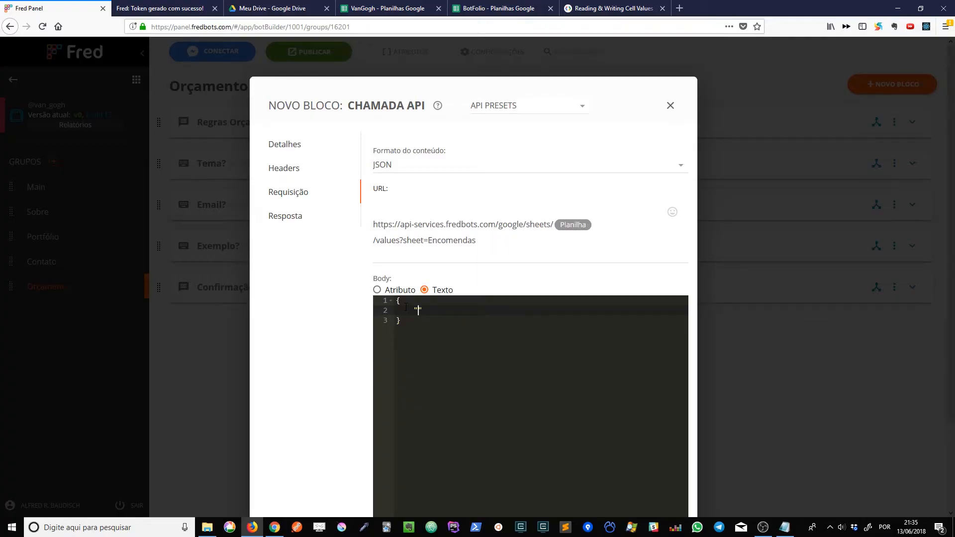
# Write a JSON request body with a "values" array that contains one empty row array.
pyautogui.write('values": [')
pyautogui.press('Return')
pyautogui.press('BackSpace')
pyautogui.press('Up')
pyautogui.press('End')
pyautogui.press('Return')
pyautogui.write('[')
pyautogui.click(467, 311)
pyautogui.click(440, 343)
pyautogui.press('Down')
pyautogui.moveTo(458, 310); pyautogui.dragTo(466, 330)
pyautogui.click(443, 321)
# Add two more empty row arrays below the first one in the request body.
pyautogui.write(',')
pyautogui.press('Return')
pyautogui.write('][')
pyautogui.press('BackSpace')
pyautogui.press('BackSpace')
pyautogui.write('[],')
pyautogui.press('Return')
pyautogui.write('[')
# Fill the first row array with the strings "Nome" and "Email" and start a third string.
pyautogui.press('Up')
pyautogui.press('Up')
pyautogui.write('"", "",')
pyautogui.press('Left')
pyautogui.press('Left')
pyautogui.write('Nome')
pyautogui.press('Right')
pyautogui.press('Right')
pyautogui.press('Right')
pyautogui.write('Email')
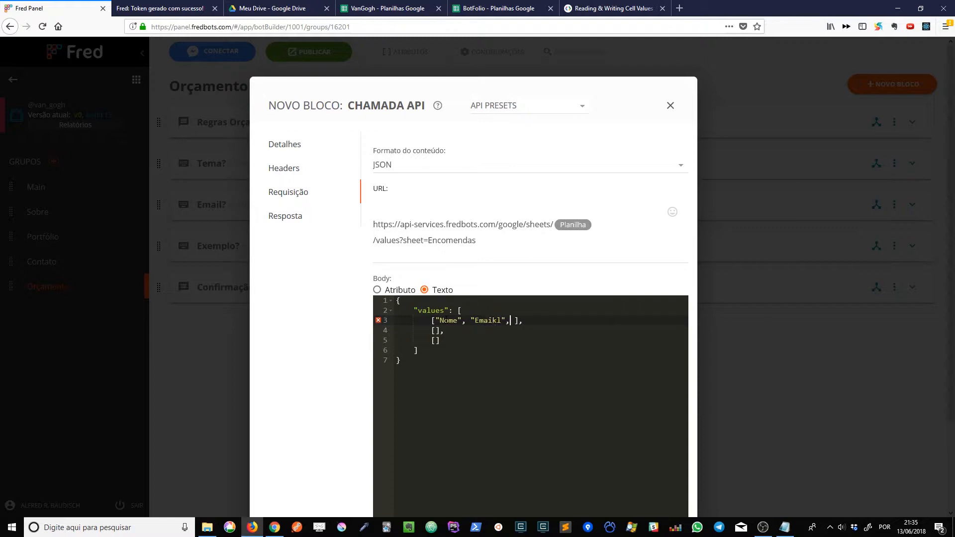
pyautogui.press('Right')
pyautogui.press('Right')
pyautogui.press('Right')
pyautogui.write('"')
# Check the column headings in the VanGogh spreadsheet and complete the first row array with "Tema" and "Exemplo".
pyautogui.click(388, 9)
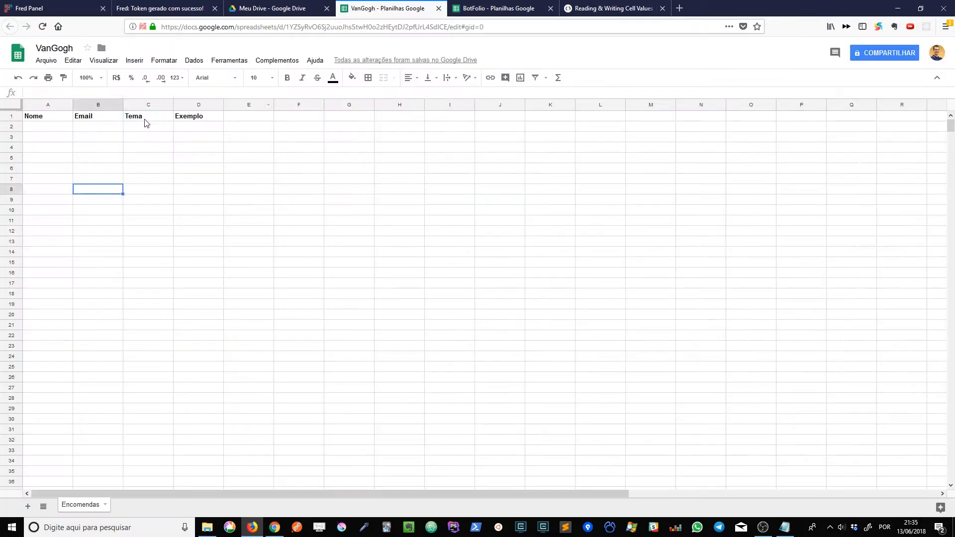
pyautogui.click(59, 7)
pyautogui.write('Tema"')
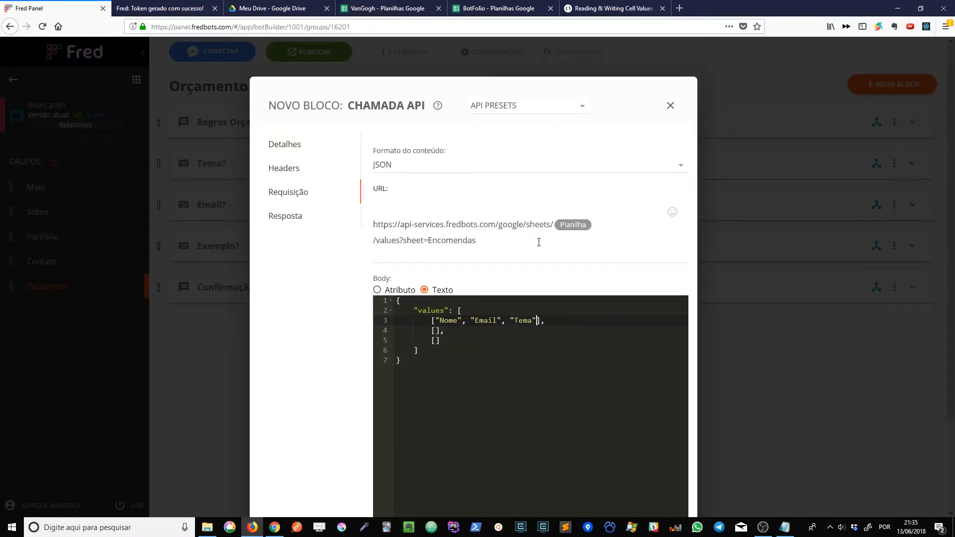
pyautogui.write(', "Exemplo')
# Delete the two empty row arrays below the filled one in the request body.
pyautogui.hotkey('shift', 'Down')
pyautogui.hotkey('shift', 'Down')
pyautogui.press('Delete')
pyautogui.doubleClick(571, 331)
pyautogui.doubleClick(565, 321)
# Replace Nome in the row array with the placeholder {{Qualquer Valor}} and compare it with the URL's Planilha attribute.
pyautogui.doubleClick(444, 321)
pyautogui.press('BackSpace')
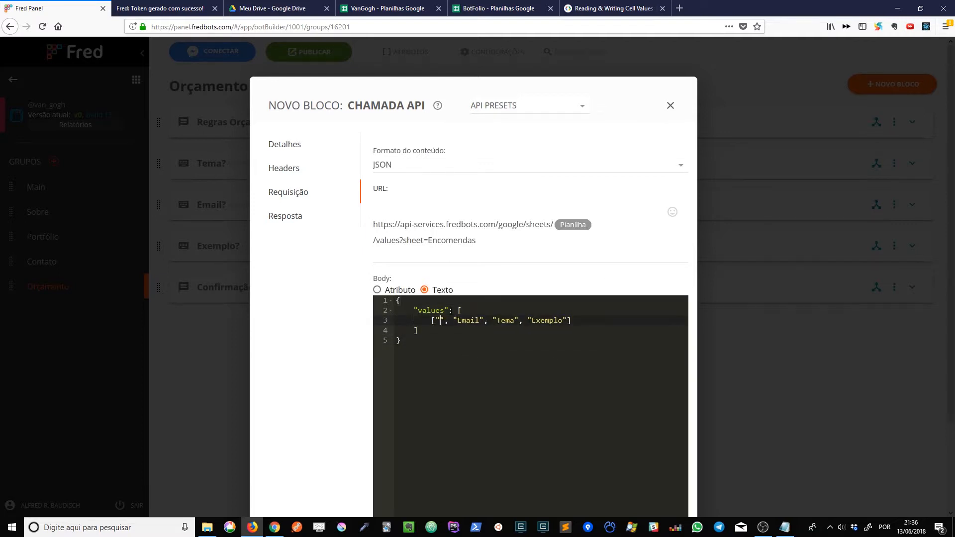
pyautogui.write('{{')
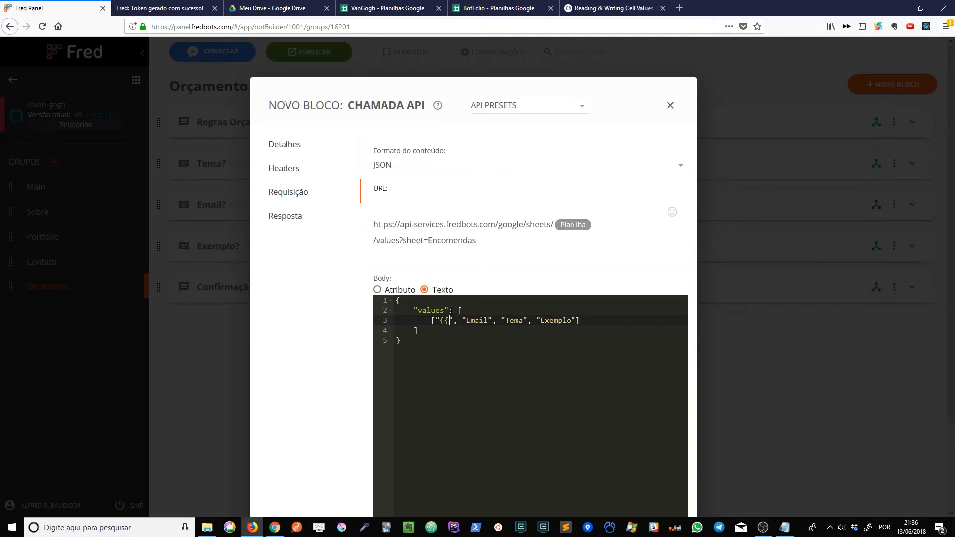
pyautogui.write('Qualquer Valor}')
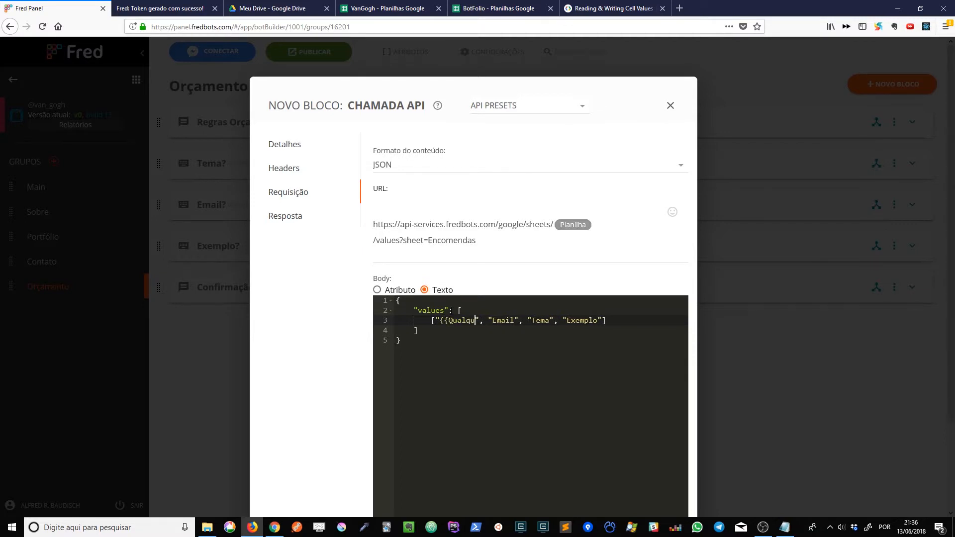
pyautogui.write('}}')
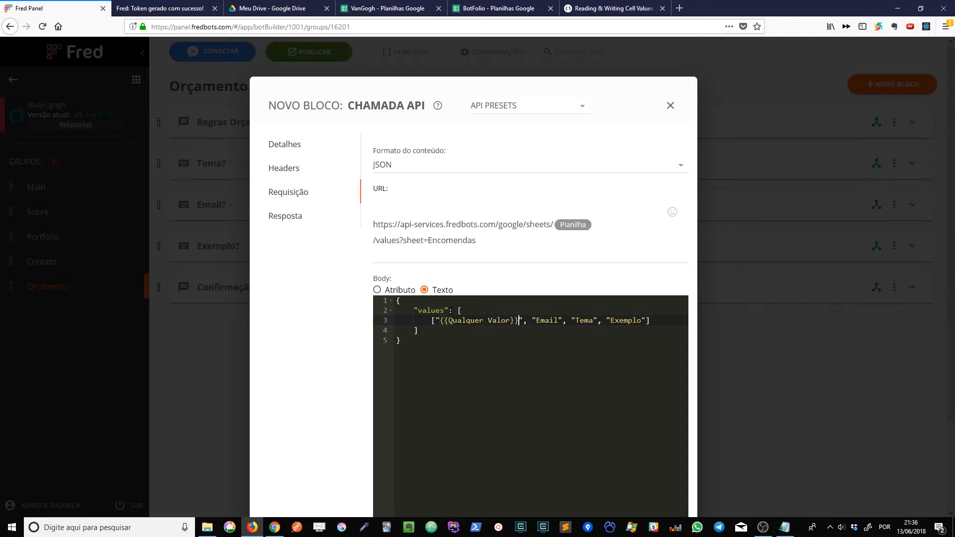
pyautogui.press('BackSpace')
pyautogui.doubleClick(440, 319)
pyautogui.click(577, 225)
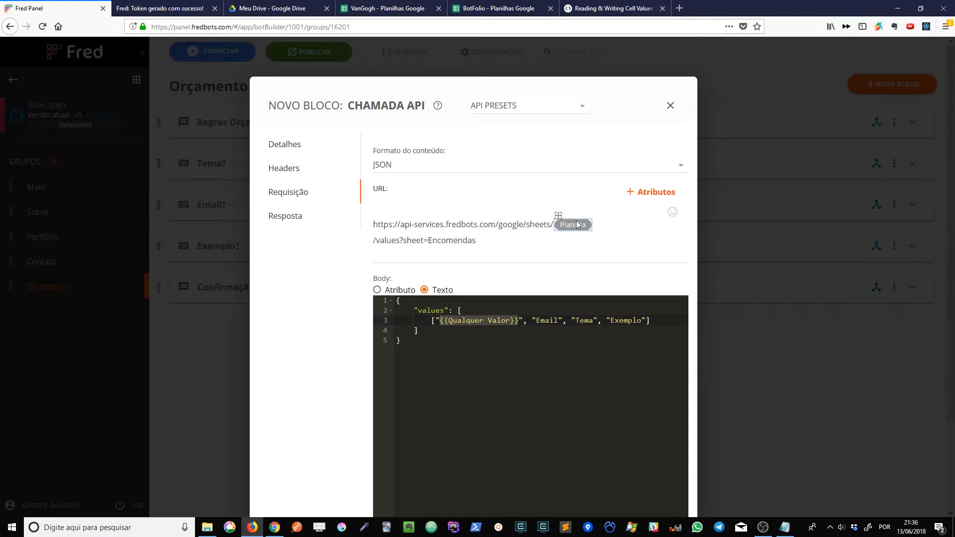
pyautogui.moveTo(577, 225); pyautogui.dragTo(557, 229)
# Change the placeholder in the row's first value to {{User Full Name}}.
pyautogui.click(458, 310)
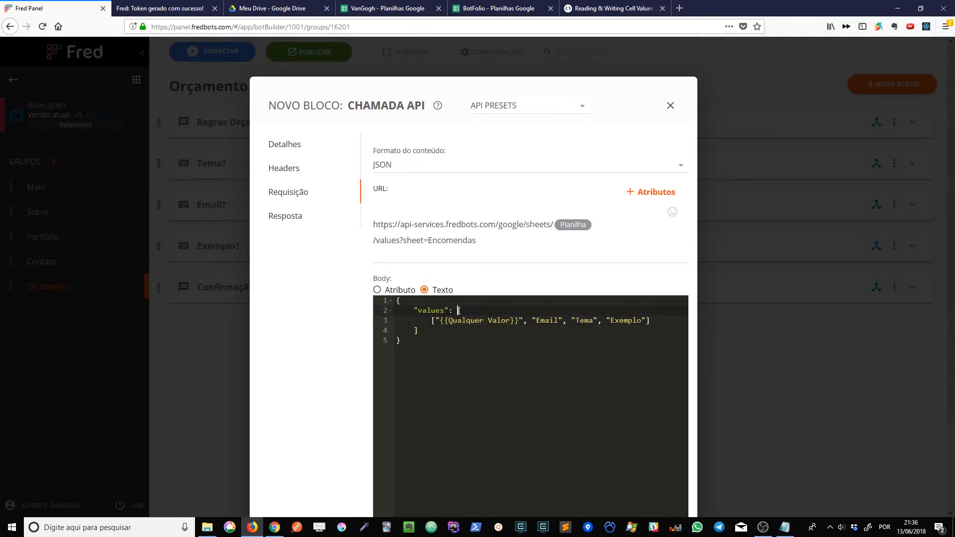
pyautogui.click(449, 321)
pyautogui.moveTo(449, 321); pyautogui.dragTo(510, 321)
pyautogui.press('BackSpace')
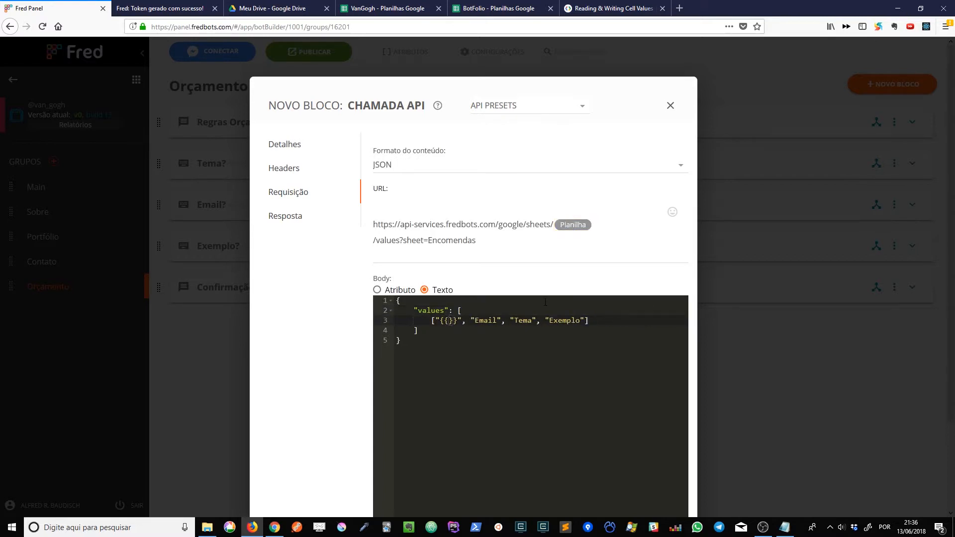
pyautogui.press('Left')
pyautogui.press('Left')
pyautogui.write('User Full Name')
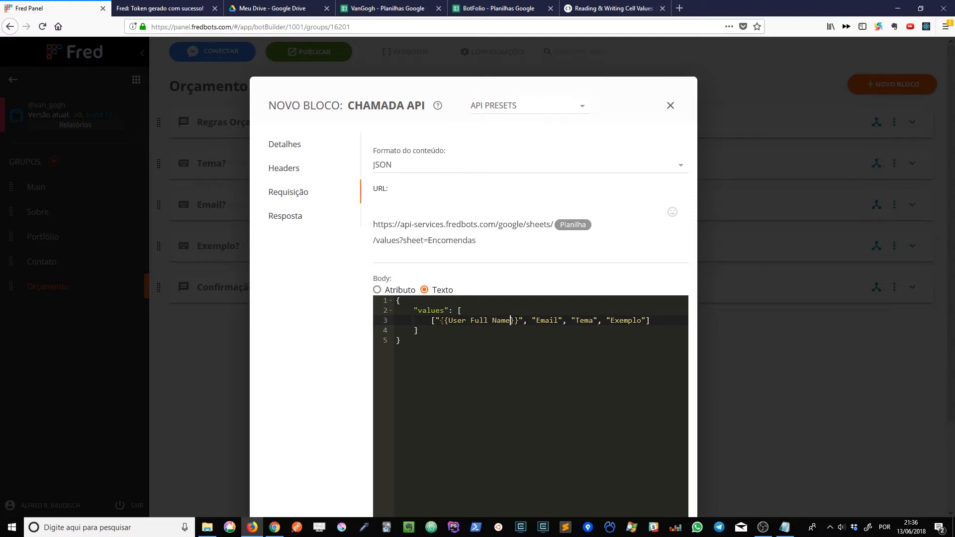
# Search the attribute list for "User F" to check the full name attribute's spelling.
pyautogui.click(664, 193)
pyautogui.click(493, 252)
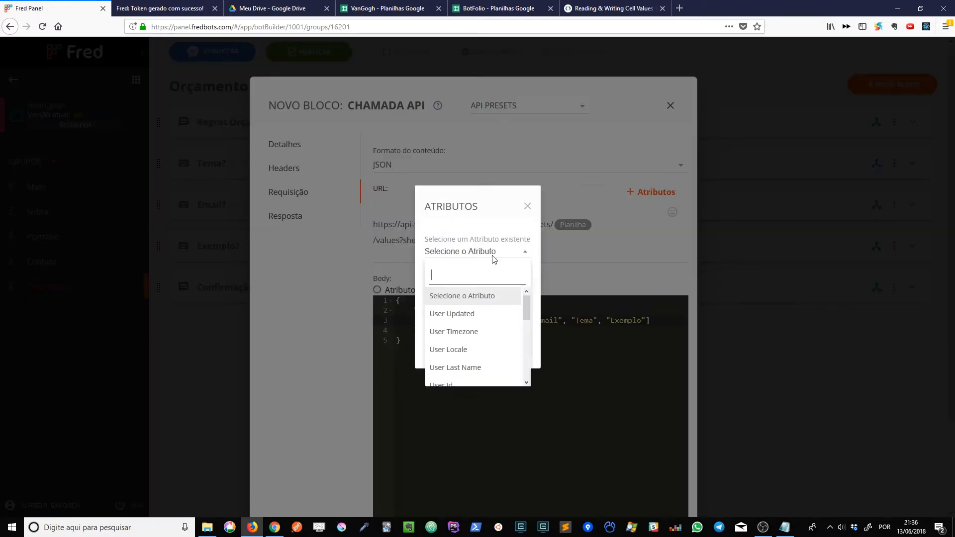
pyautogui.write('User F')
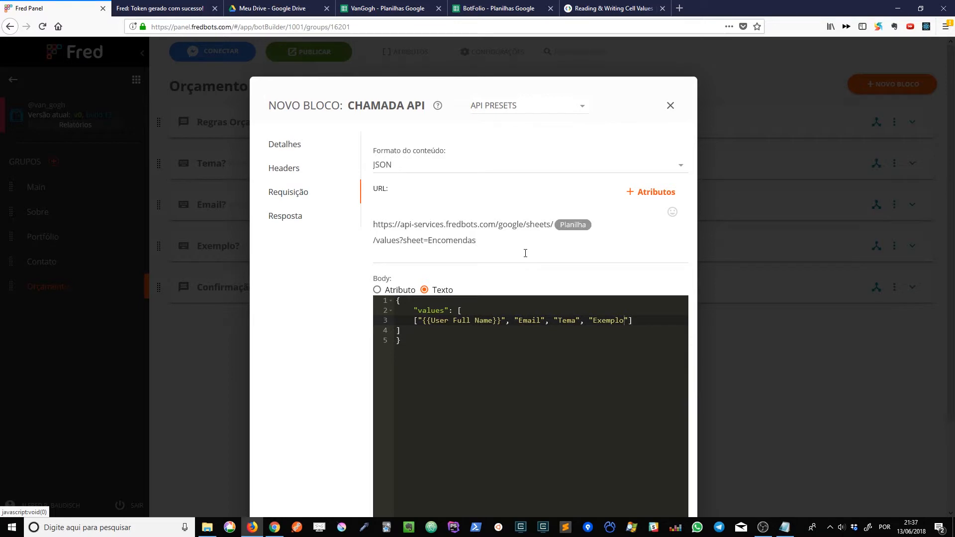
# Check the attribute list for the exact spelling of the Orcamento attributes.
pyautogui.click(657, 192)
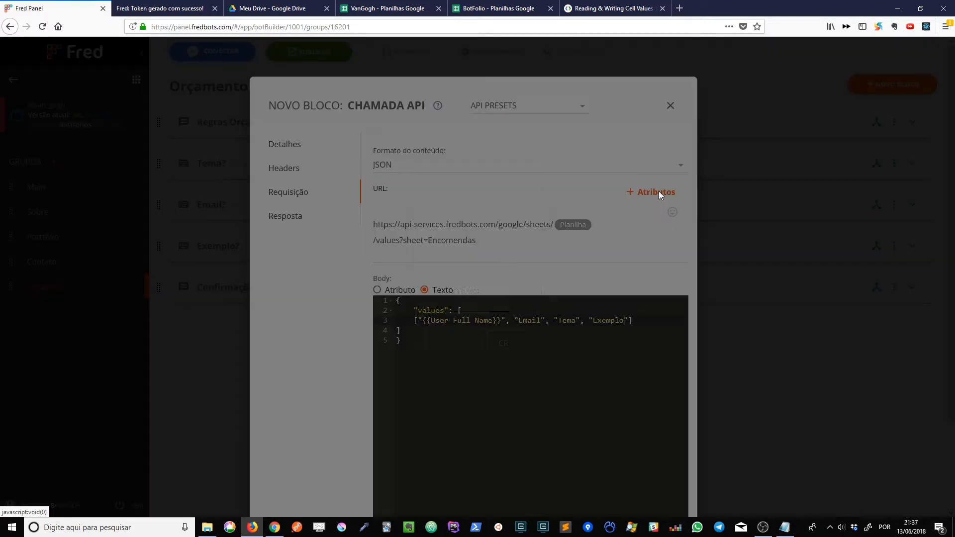
pyautogui.click(481, 254)
pyautogui.scroll(-3, 479, 313)
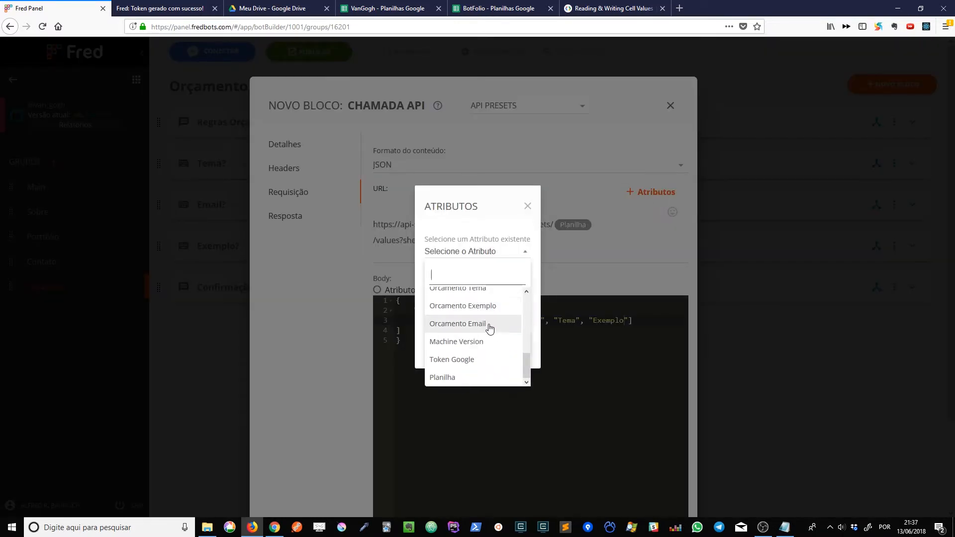
pyautogui.click(527, 209)
pyautogui.click(527, 207)
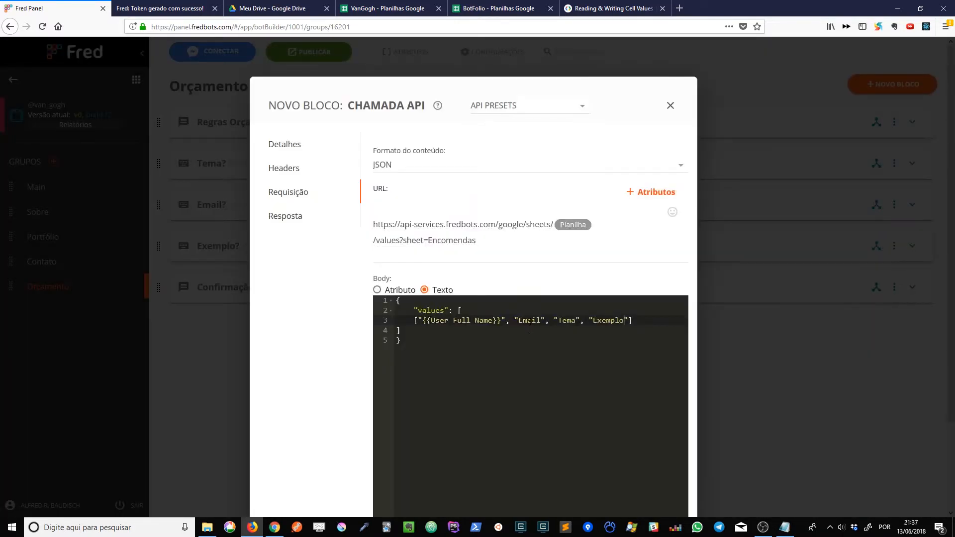
# Replace Email in the request body's row array with the placeholder {{Orcamento Email}}.
pyautogui.doubleClick(530, 321)
pyautogui.write('{{O')
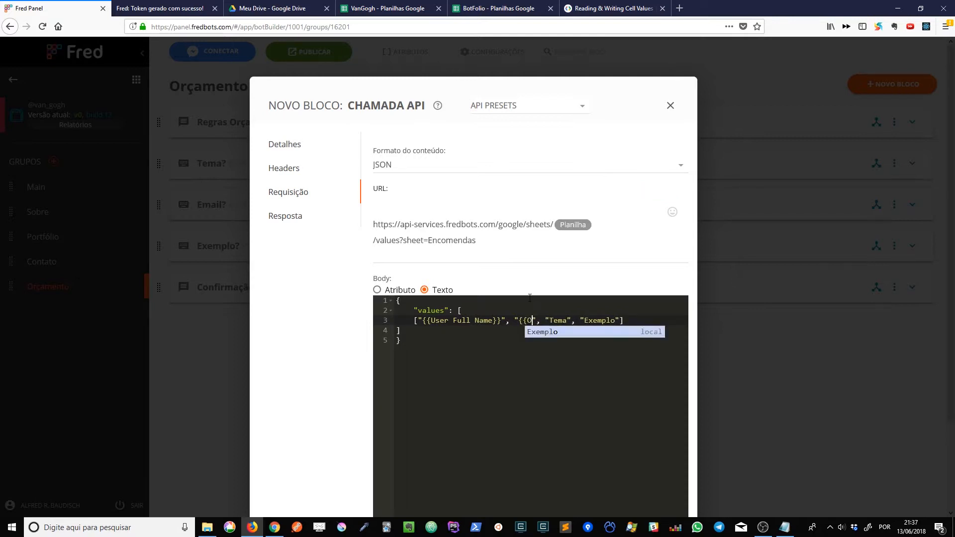
pyautogui.write('rcamento Email}}')
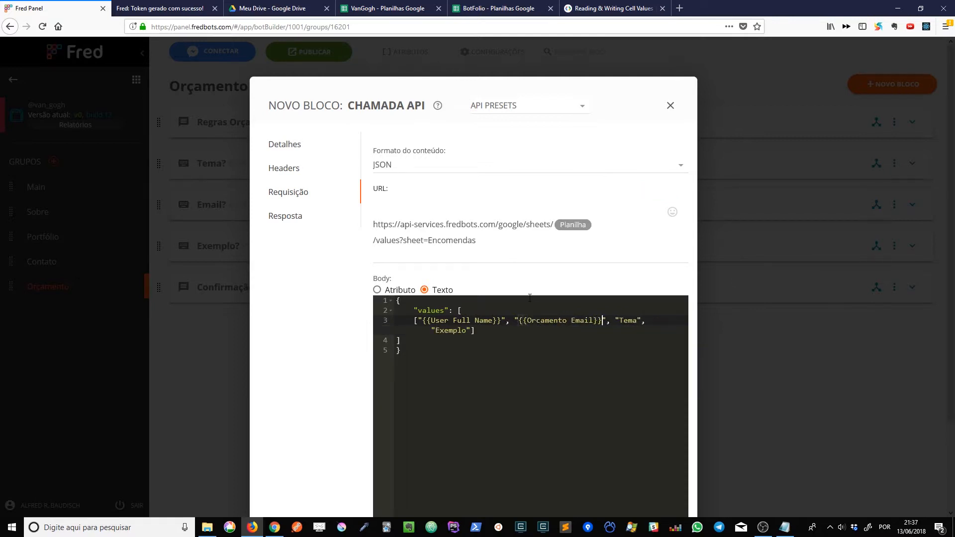
# Replace Tema in the row array with the placeholder {{Orcamento Tema}}.
pyautogui.hotkey('ctrl', 'Delete')
pyautogui.write('{{Orcame')
pyautogui.write('nto Tema}}')
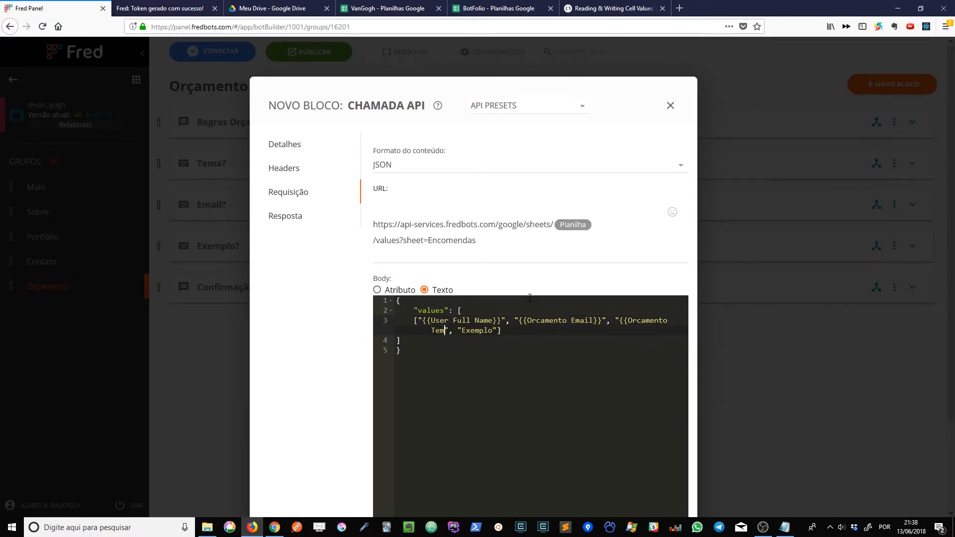
# Replace Exemplo in the row array with the placeholder {{Orcamento Exemplo}}, keeping the closing quote and bracket.
pyautogui.hotkey('ctrl', 'Right')
pyautogui.hotkey('ctrl', 'Delete')
pyautogui.hotkey('ctrl', 'Delete')
pyautogui.write('"{{Orcamento Exempl')
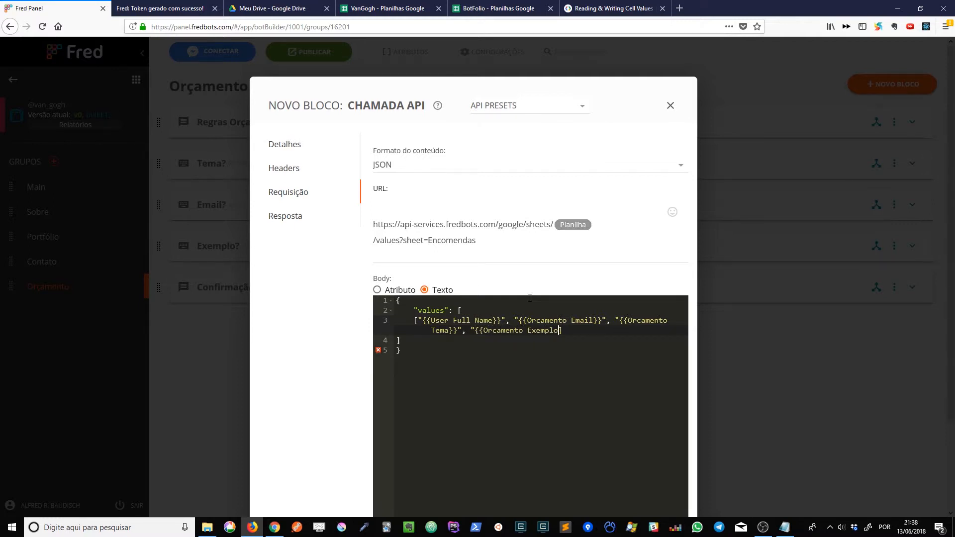
pyautogui.write('o}}"]')
# Examine the request body's JSON structure: the outer object, the values key and the row array with its placeholders.
pyautogui.moveTo(483, 331); pyautogui.dragTo(559, 332)
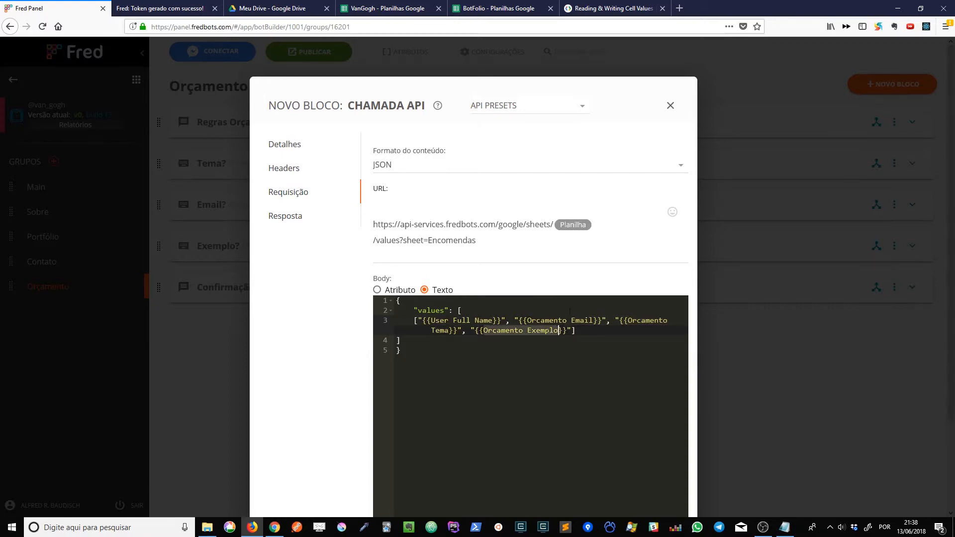
pyautogui.hotkey('ctrl', 'End')
pyautogui.moveTo(483, 331); pyautogui.dragTo(409, 320)
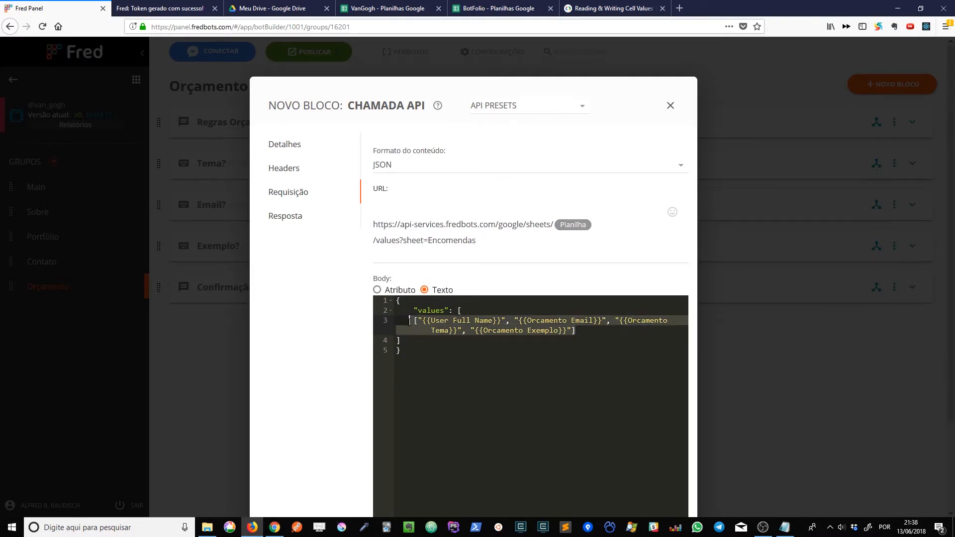
pyautogui.click(412, 325)
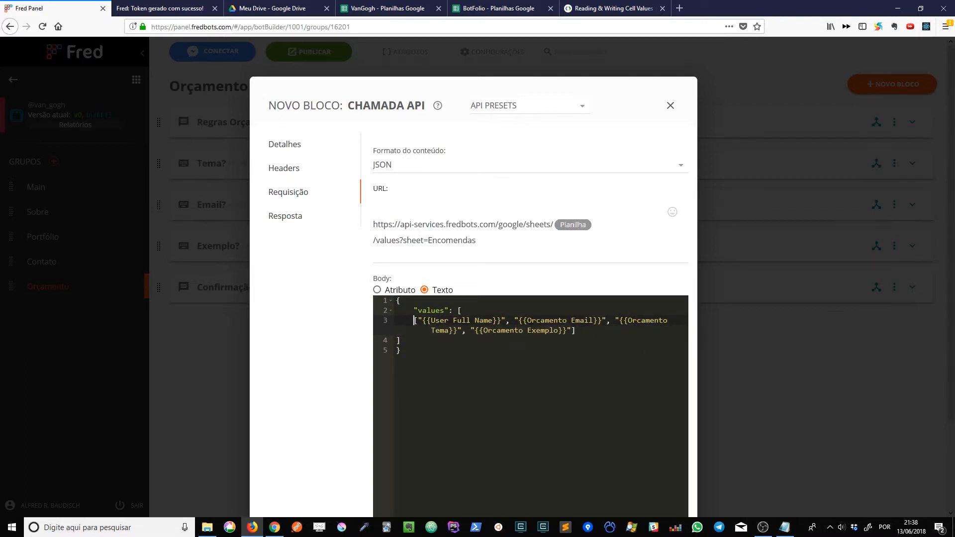
pyautogui.moveTo(576, 332); pyautogui.dragTo(416, 321)
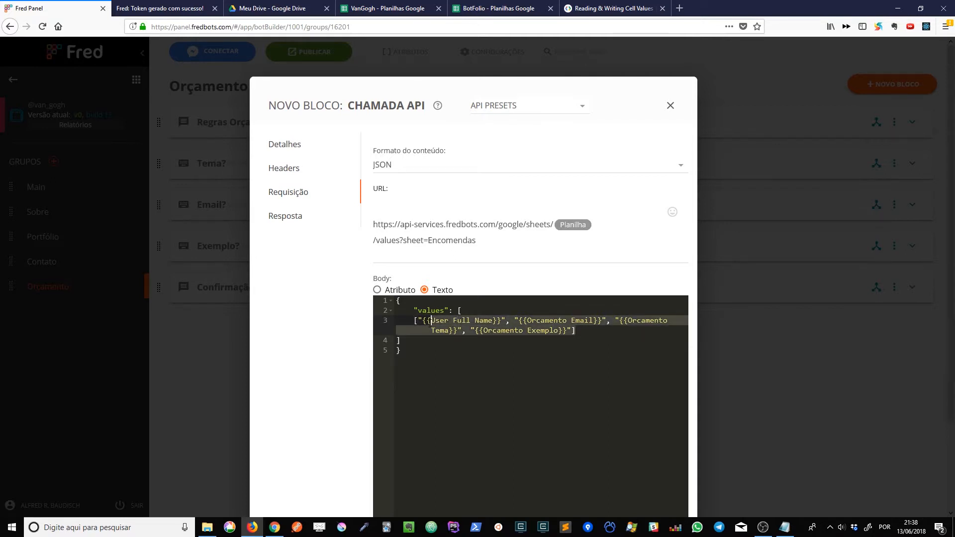
pyautogui.click(471, 309)
pyautogui.doubleClick(418, 311)
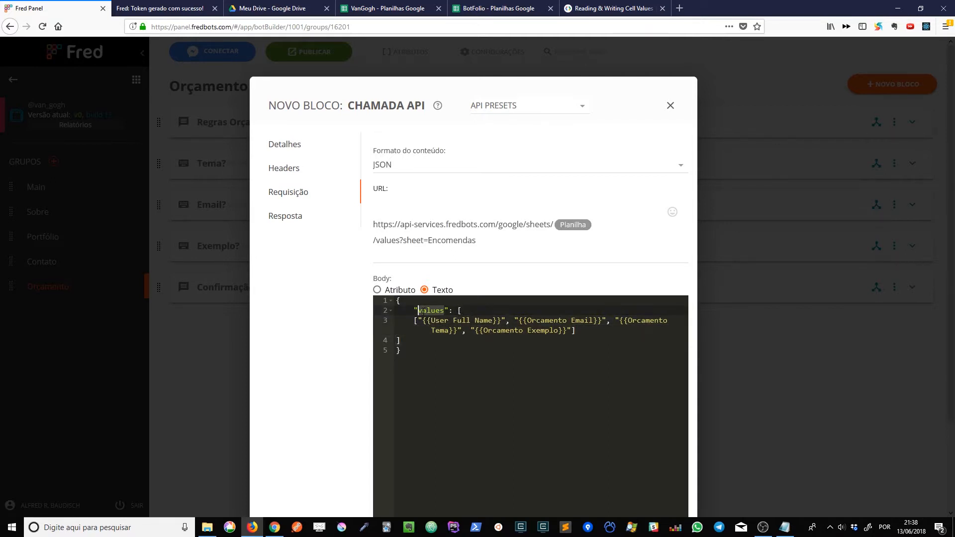
pyautogui.moveTo(398, 300); pyautogui.dragTo(422, 377)
pyautogui.click(421, 376)
pyautogui.moveTo(414, 310); pyautogui.dragTo(450, 311)
pyautogui.click(431, 311)
pyautogui.moveTo(460, 310); pyautogui.dragTo(415, 336)
pyautogui.click(411, 337)
pyautogui.moveTo(414, 320); pyautogui.dragTo(594, 321)
pyautogui.click(597, 333)
pyautogui.click(416, 320)
pyautogui.click(606, 321)
pyautogui.doubleClick(634, 321)
pyautogui.click(466, 331)
# Review the API call block's response settings and HTTP code configuration.
pyautogui.click(286, 216)
pyautogui.doubleClick(413, 251)
pyautogui.click(412, 237)
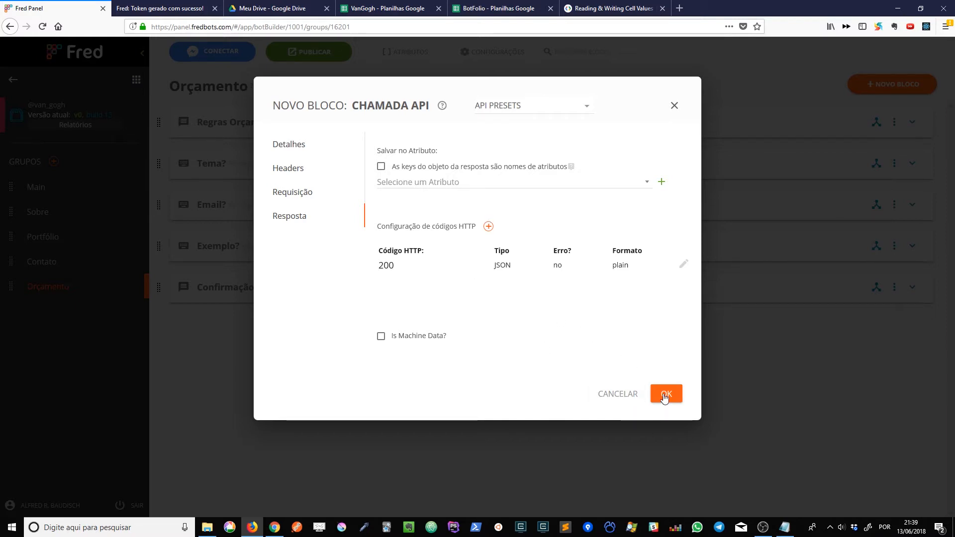
# Save the API call block and move Salvar na Planilha below the Confirmação? block.
pyautogui.click(292, 192)
pyautogui.scroll(-2, 561, 292)
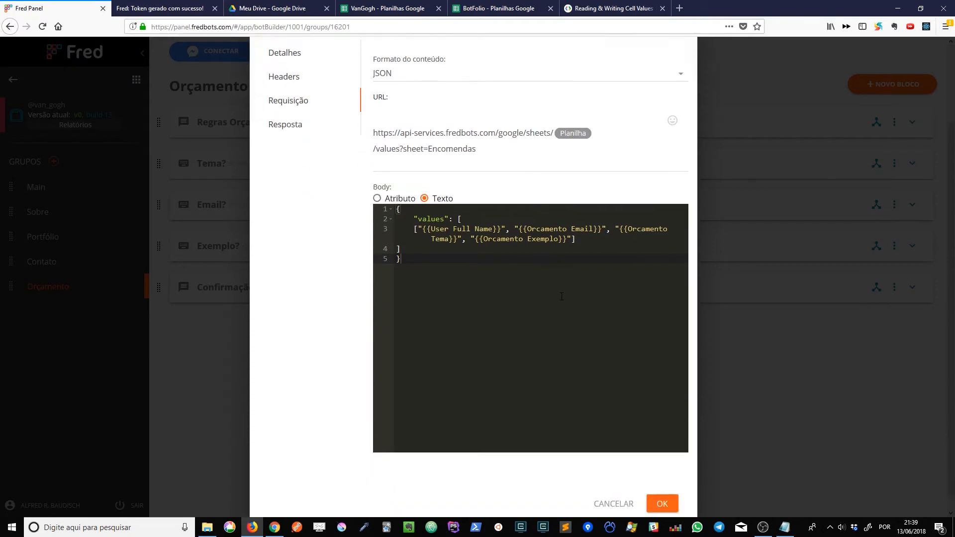
pyautogui.click(663, 497)
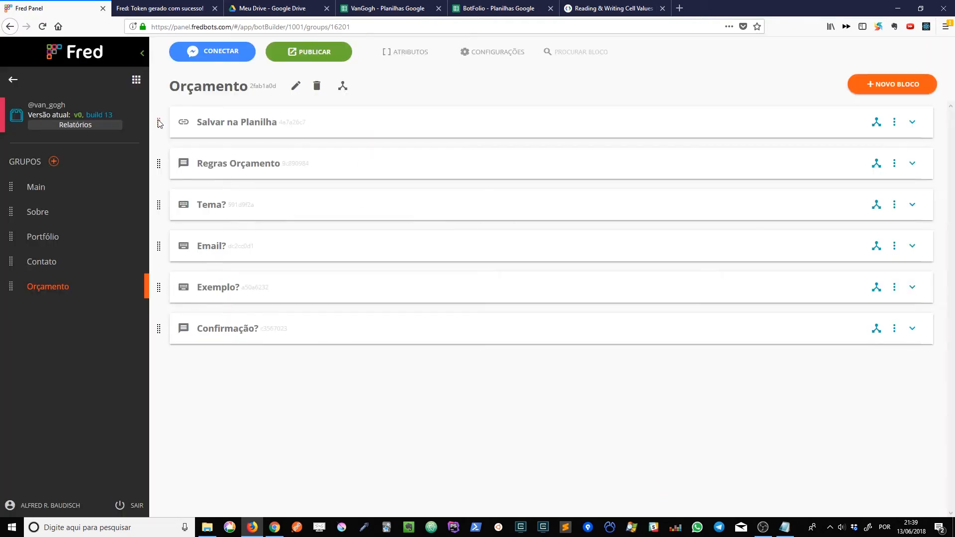
pyautogui.moveTo(160, 124); pyautogui.dragTo(193, 359)
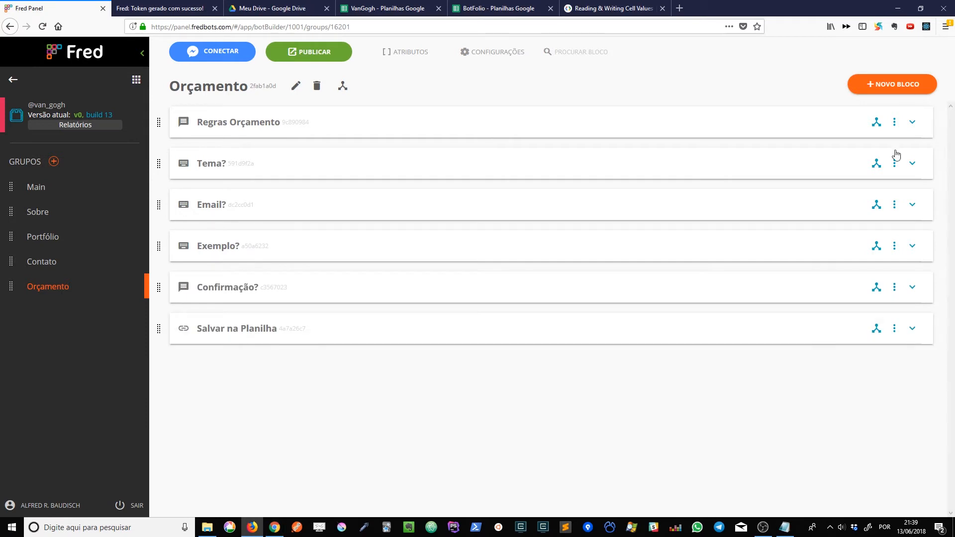
# Add a text block "Confirmação de Envio" with the message "Seus dados foram enviados! Responderei quando possível, obrigado!" at the end of the Orçamento group.
pyautogui.click(909, 83)
pyautogui.click(838, 304)
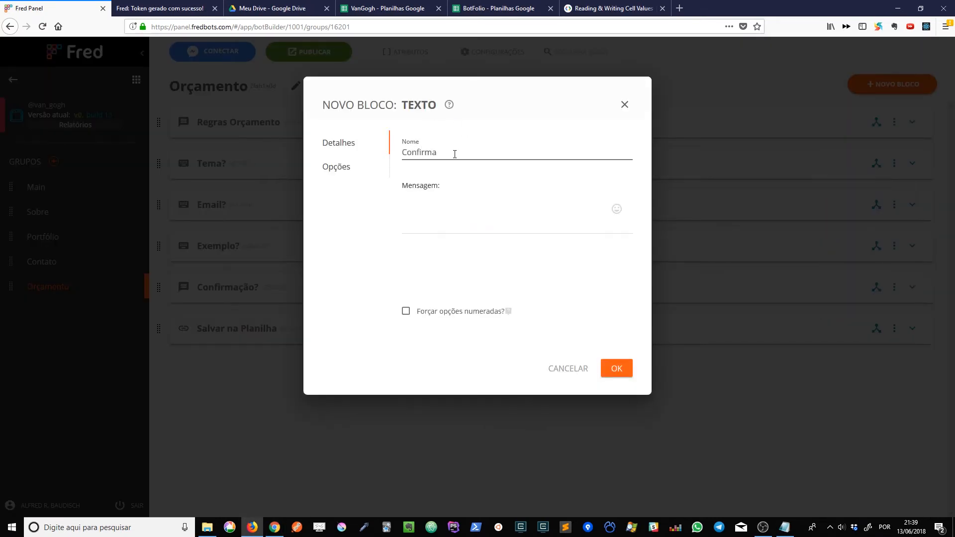
pyautogui.write('Confirmação de Envio')
pyautogui.press('Tab')
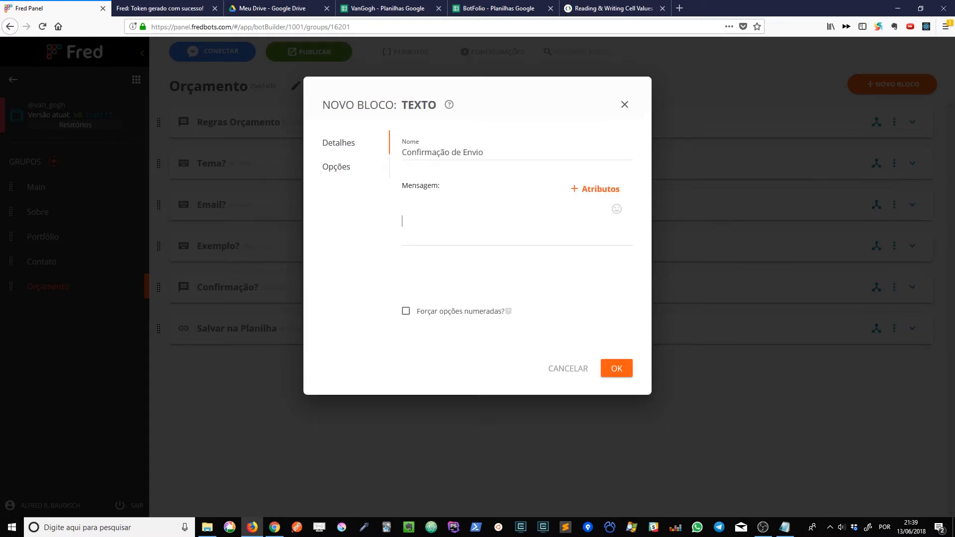
pyautogui.hotkey('alt', 'Tab')
pyautogui.hotkey('alt', 'Tab')
pyautogui.write('Seus dados foram enviados! Responderei quando possível, obrigado!')
pyautogui.press('Delete')
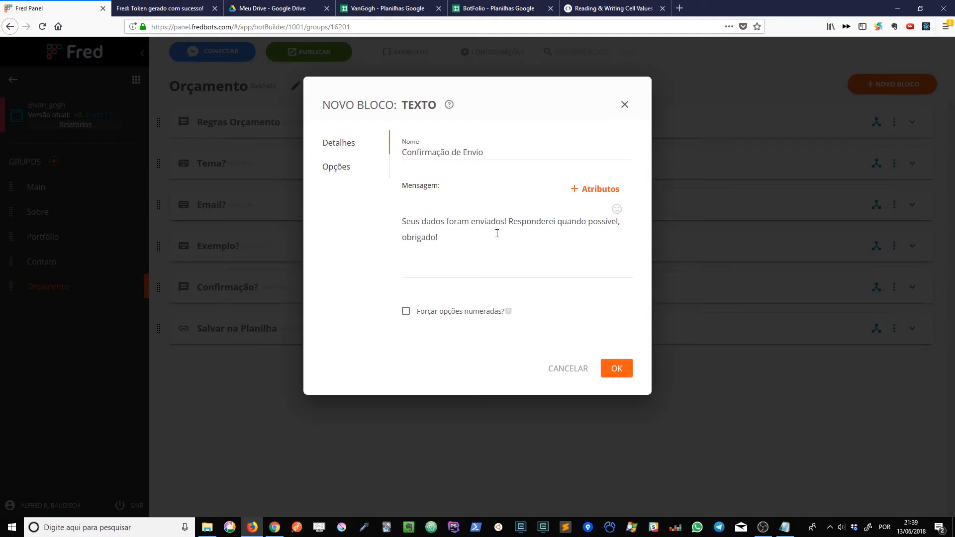
pyautogui.click(617, 368)
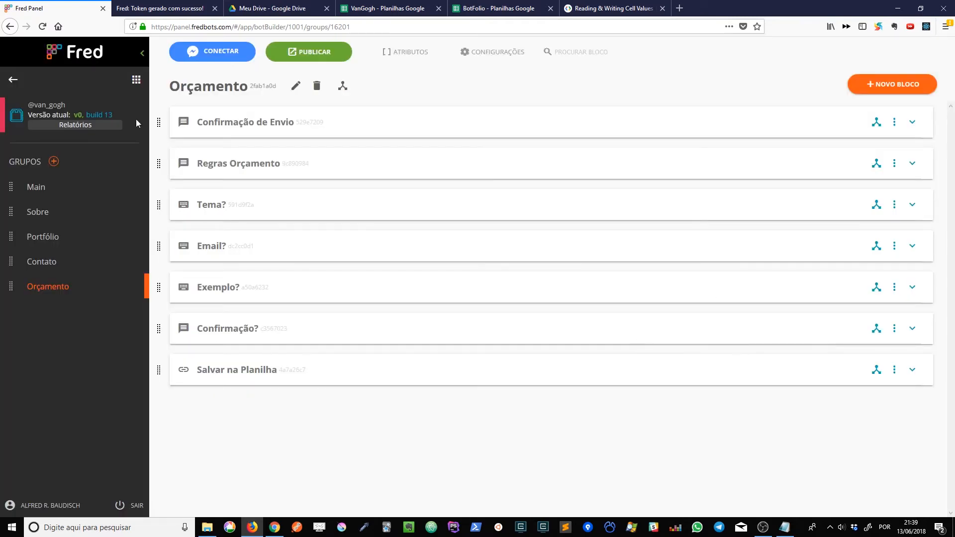
pyautogui.moveTo(159, 122); pyautogui.dragTo(159, 370)
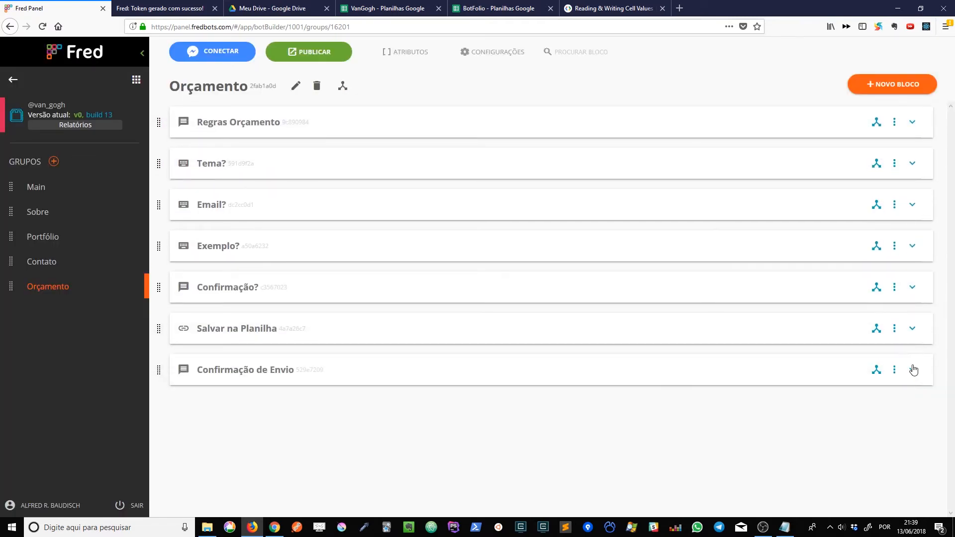
# Add a manually created option "Voltar ao Menu" with the Reiniciar action to the Confirmação de Envio block.
pyautogui.click(912, 370)
pyautogui.click(539, 482)
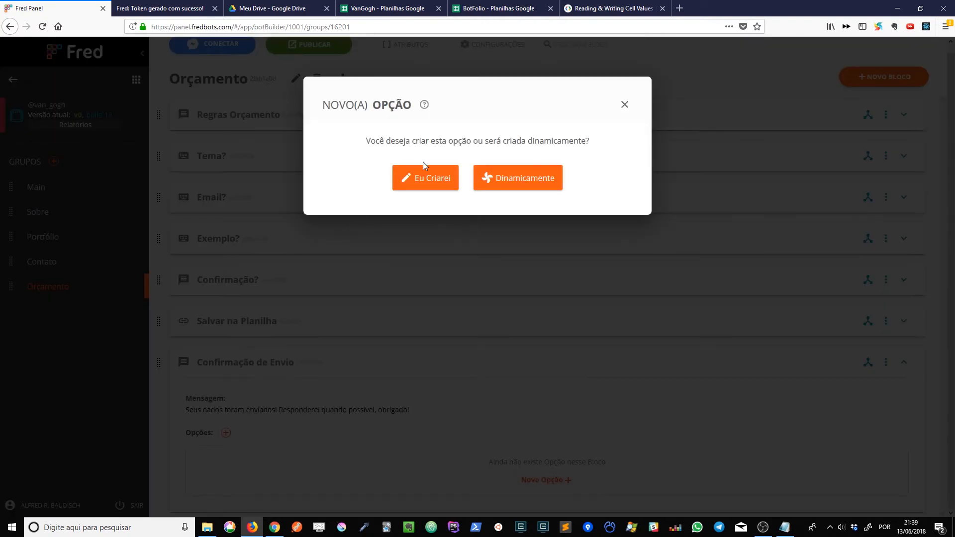
pyautogui.click(427, 181)
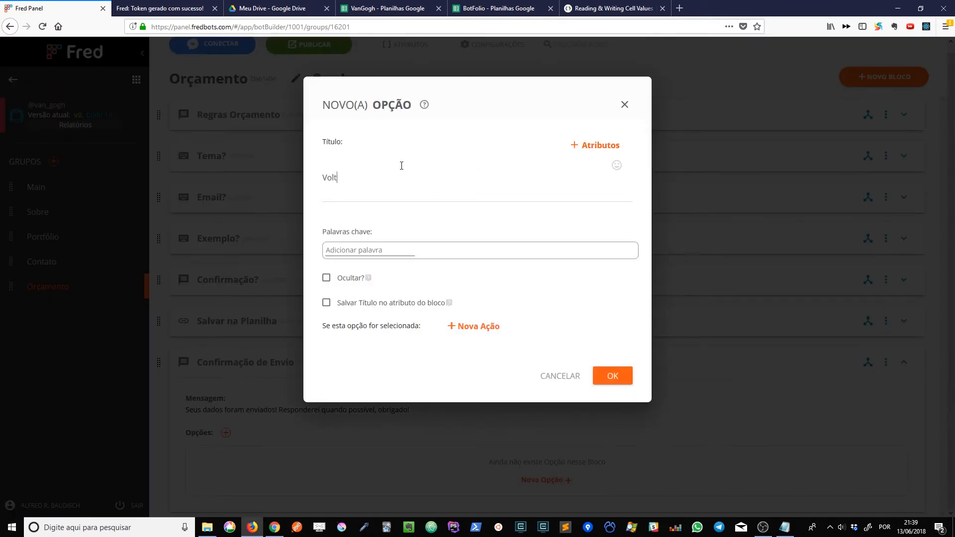
pyautogui.click(402, 166)
pyautogui.write('Voltar ao Menu')
pyautogui.click(496, 329)
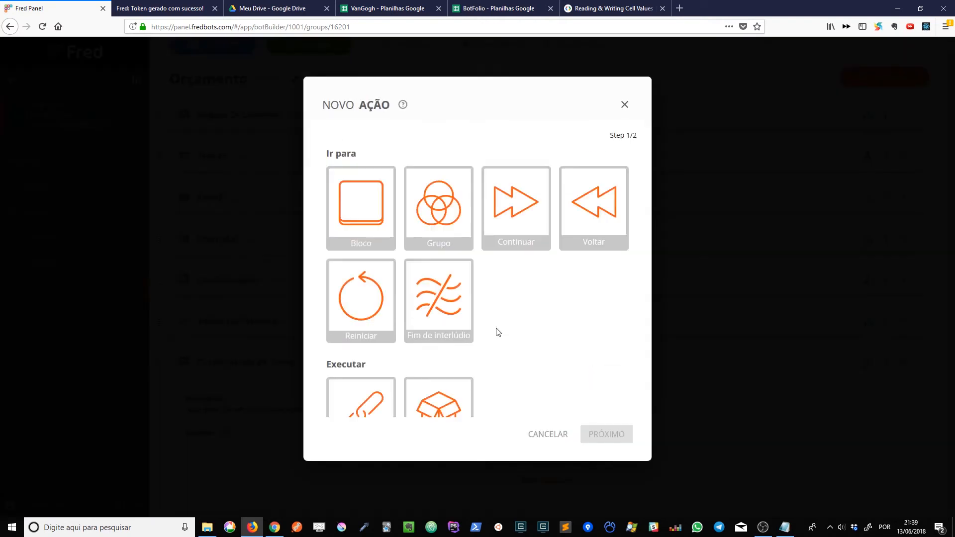
pyautogui.click(368, 309)
pyautogui.click(606, 434)
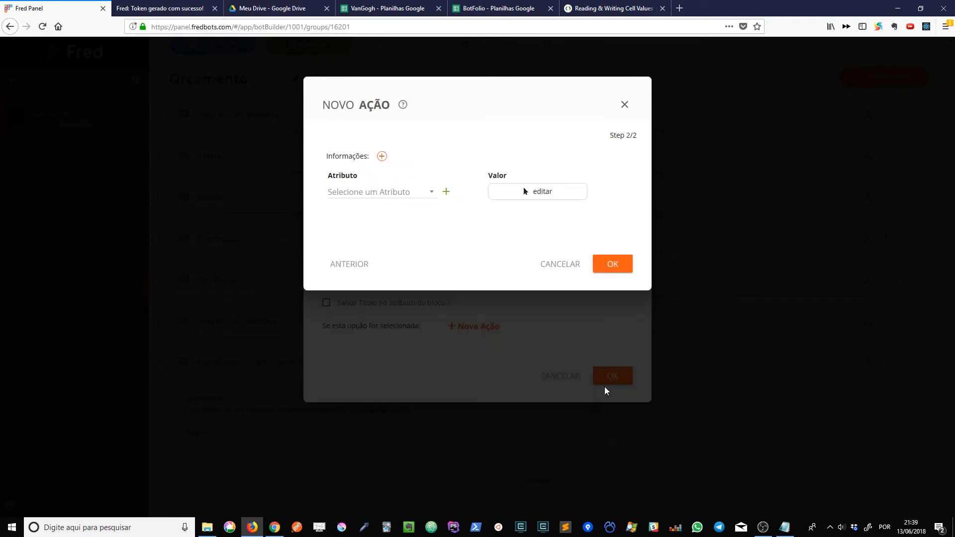
pyautogui.click(612, 264)
pyautogui.click(620, 373)
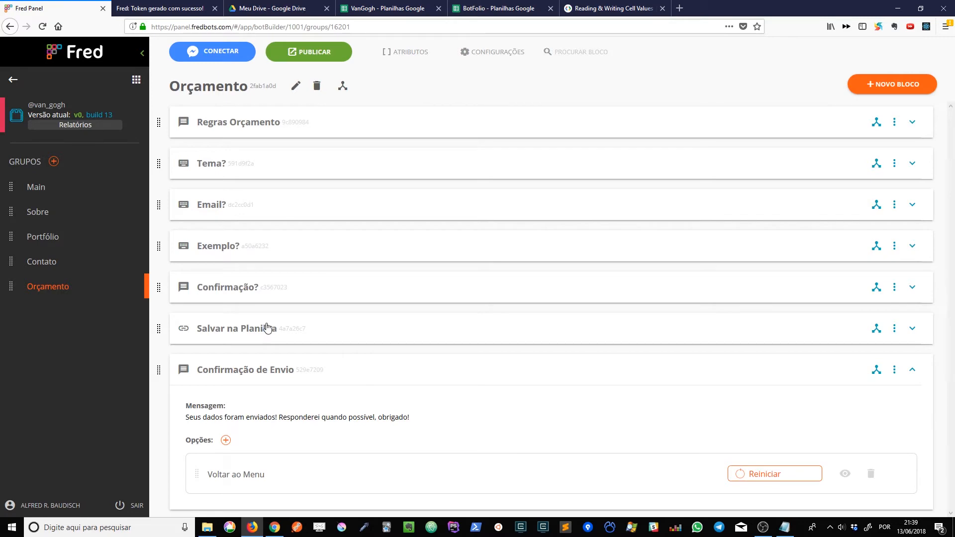
# Publish the bot's changes for testing and open its conversation in Messenger.
pyautogui.click(314, 59)
pyautogui.click(561, 163)
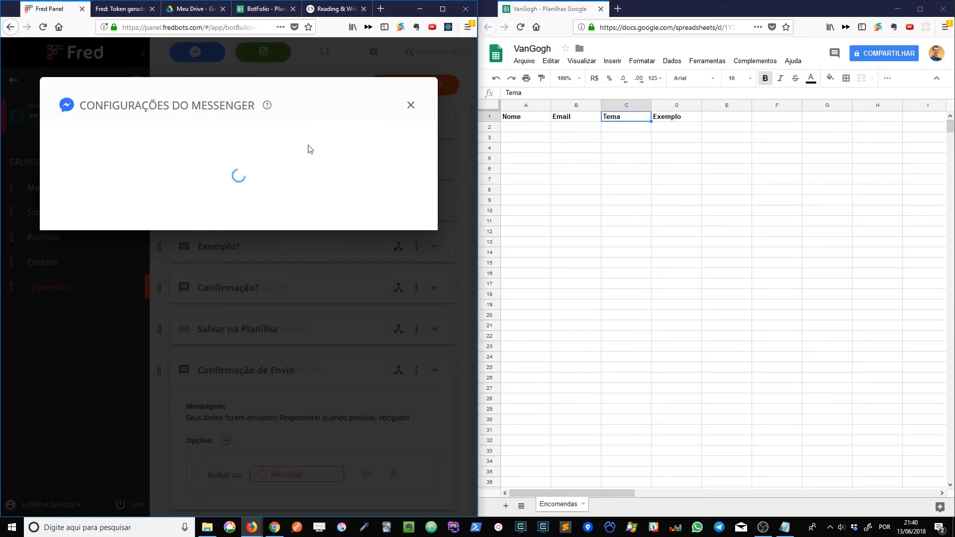
pyautogui.click(325, 165)
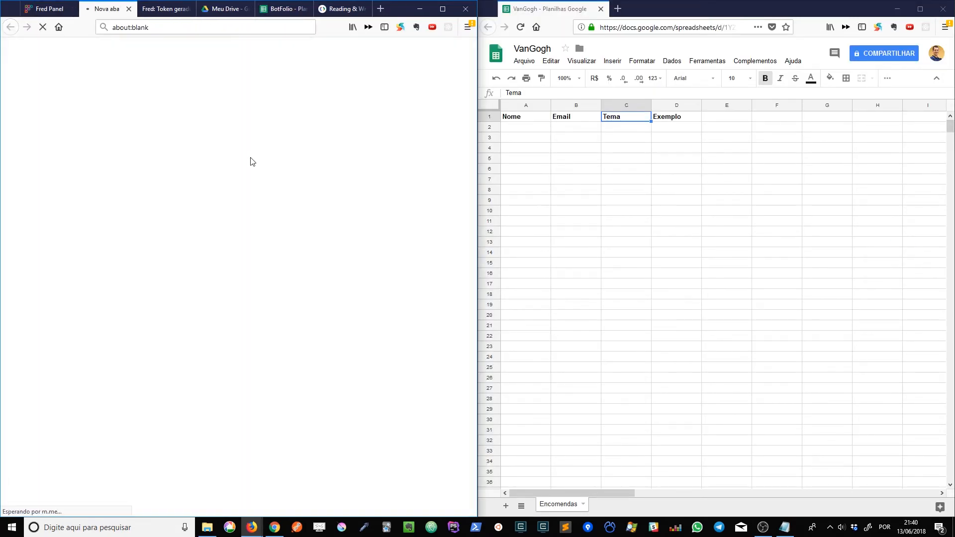
# Return the bot conversation to the start with Voltar ao Início, choose Encomendas and accept the rules with Concordo!
pyautogui.click(138, 485)
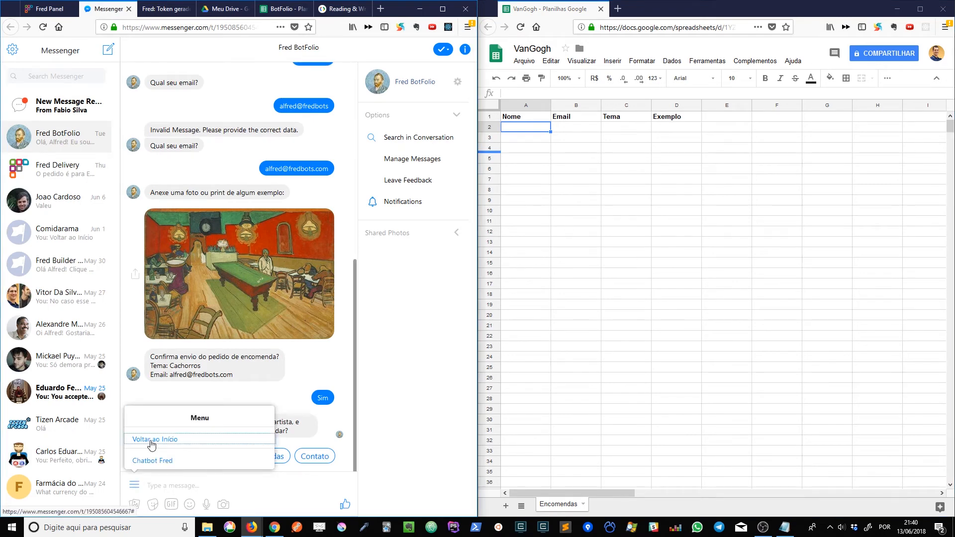
pyautogui.click(153, 442)
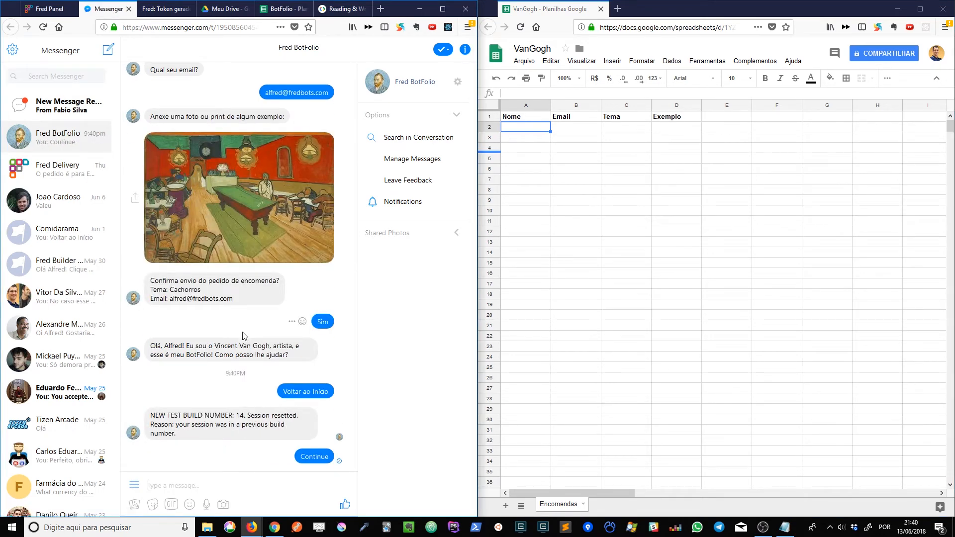
pyautogui.click(314, 456)
pyautogui.click(322, 476)
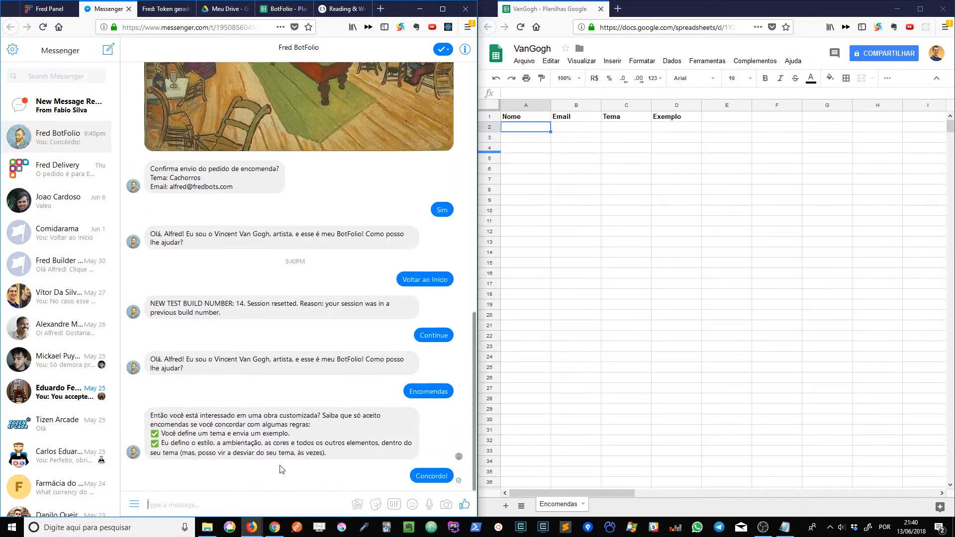
pyautogui.click(275, 475)
# Answer the bot's questions with the theme Cachorros and the suggested e-mail address.
pyautogui.write('chorros')
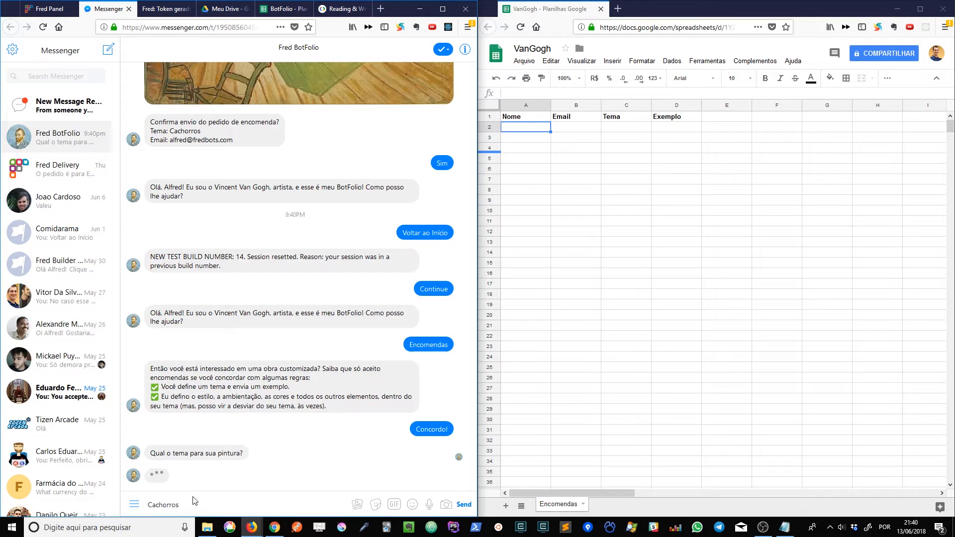
pyautogui.write('achorros')
pyautogui.press('Return')
pyautogui.click(282, 480)
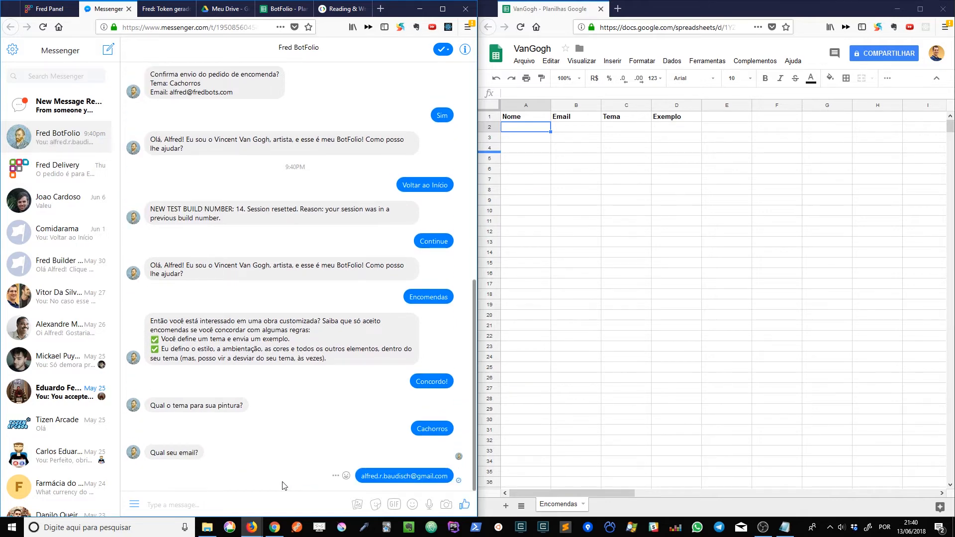
# Attach a painting image as the example and send it to the bot.
pyautogui.click(355, 506)
pyautogui.doubleClick(171, 84)
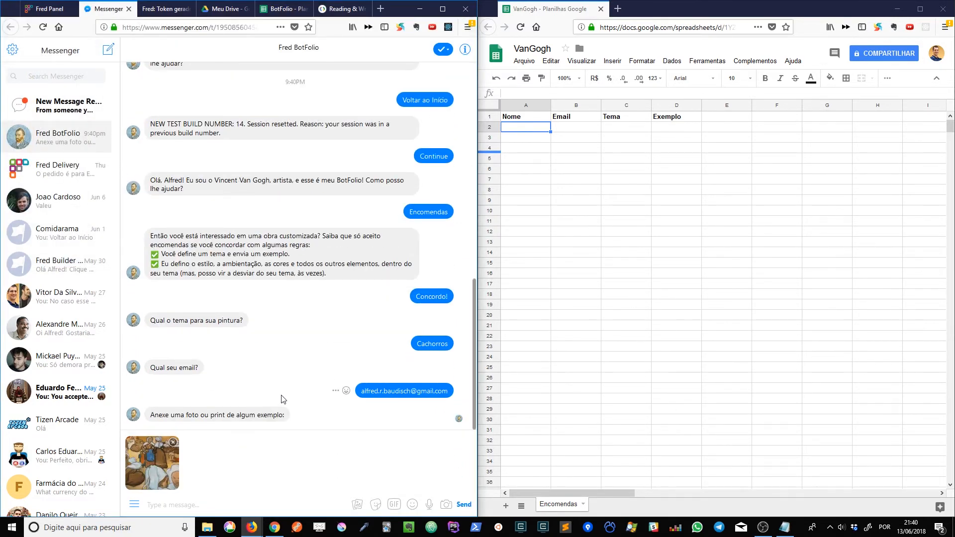
pyautogui.press('Return')
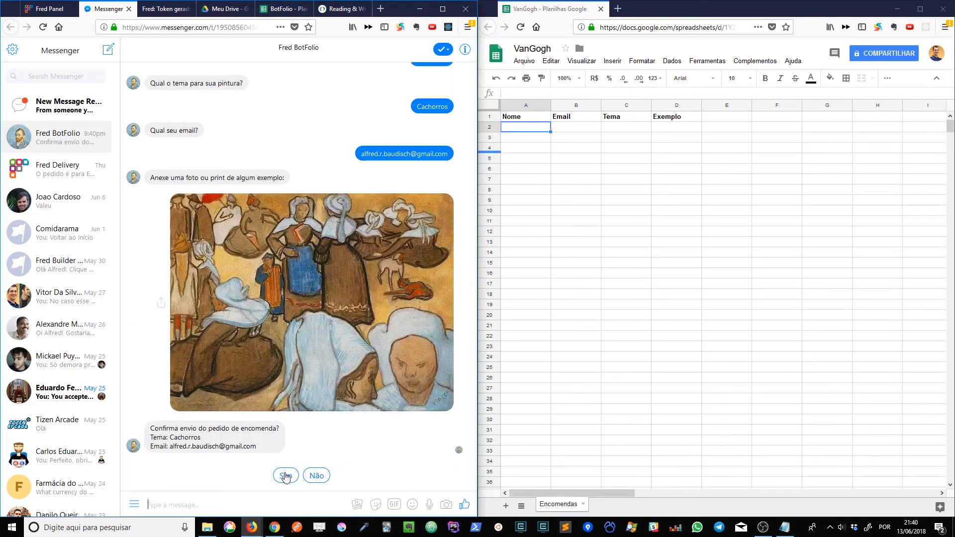
# Confirm the order in Messenger with Sim, switch to the Fred panel and expand the latest Chamada API entry in Relatórios.
pyautogui.click(285, 476)
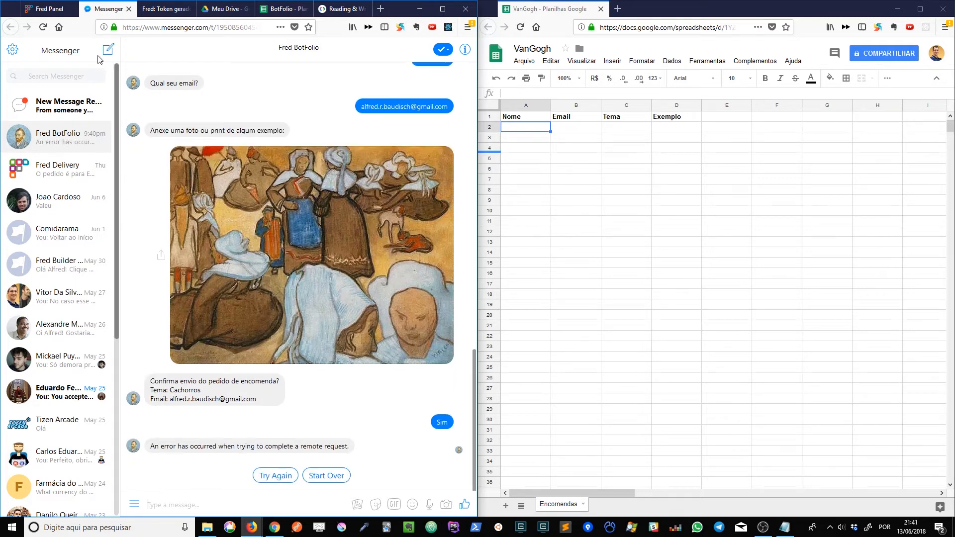
pyautogui.click(50, 9)
pyautogui.click(407, 100)
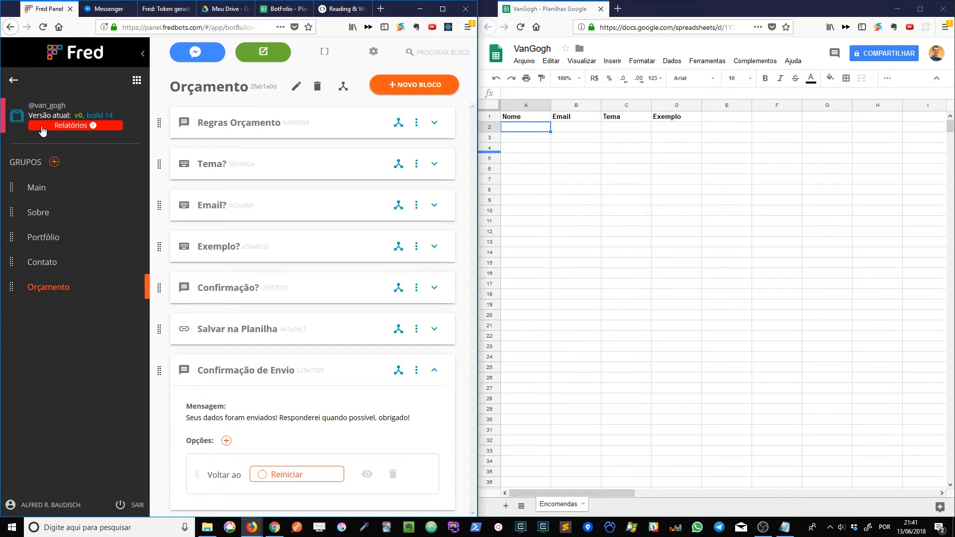
pyautogui.click(94, 126)
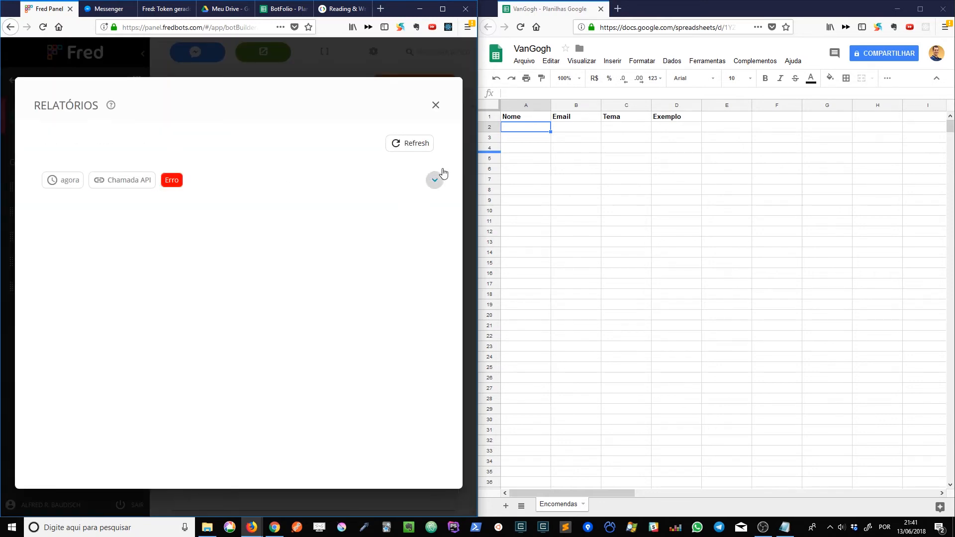
pyautogui.click(435, 179)
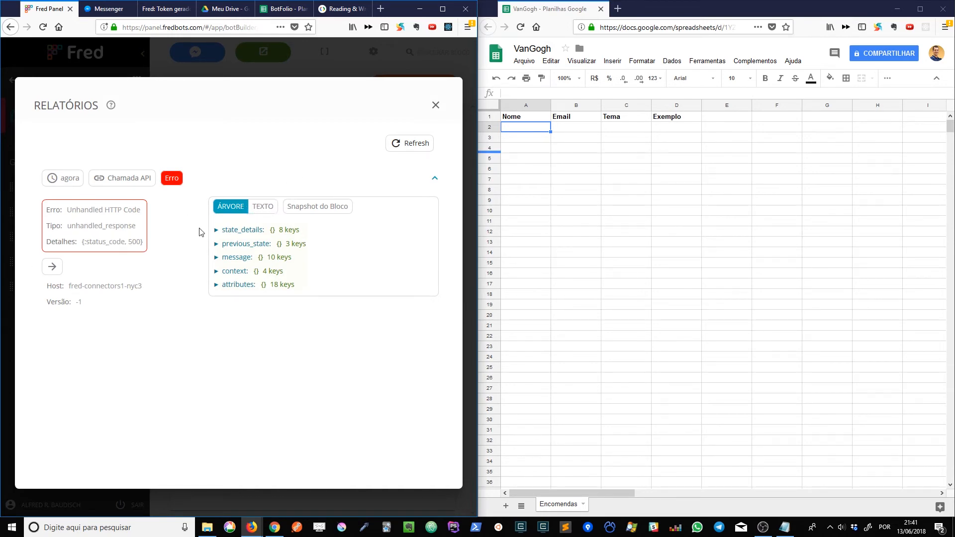
# Examine the API response body in the report entry's text view and close the report.
pyautogui.click(262, 206)
pyautogui.moveTo(423, 239); pyautogui.dragTo(416, 388)
pyautogui.moveTo(296, 340); pyautogui.dragTo(399, 348)
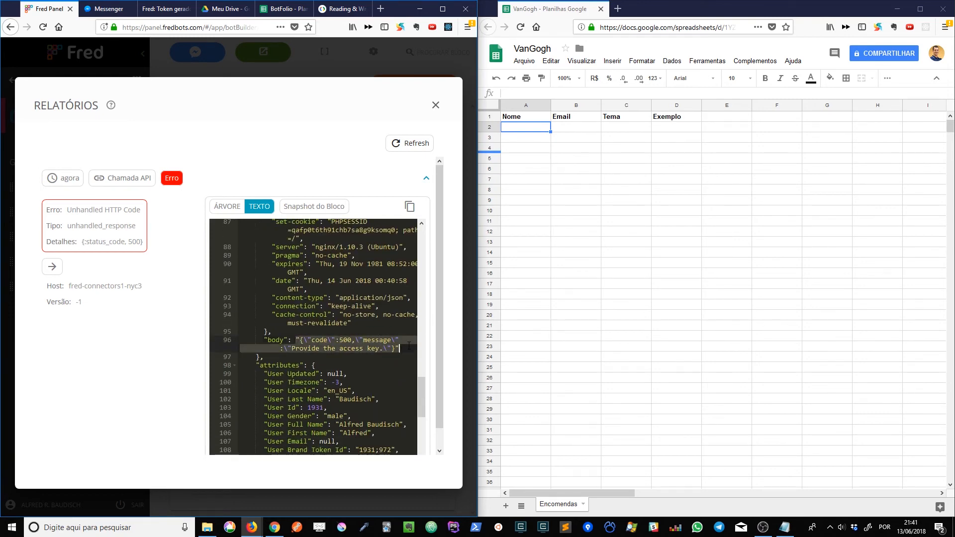
pyautogui.click(435, 106)
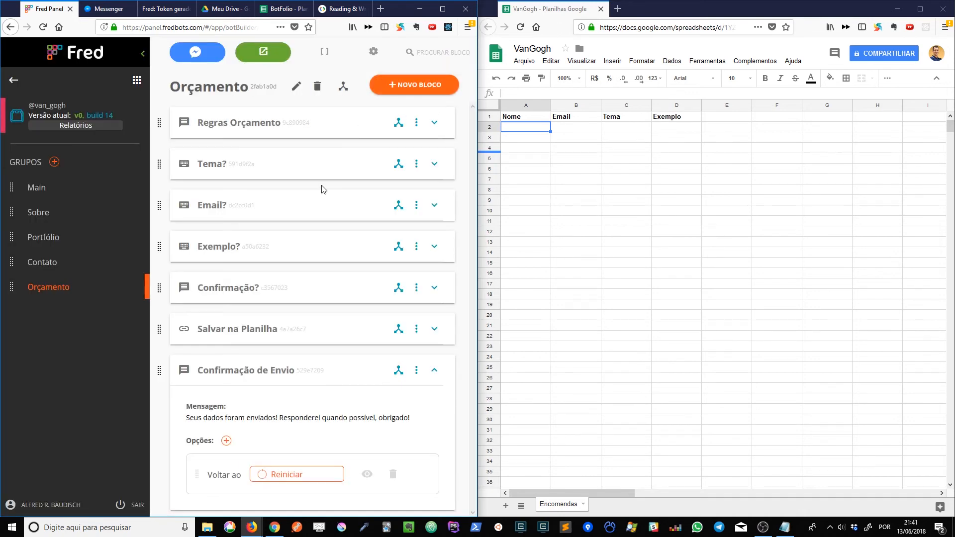
# Open the Salvar na Planilha block for editing and give its new header the key Authorization.
pyautogui.click(264, 328)
pyautogui.click(50, 206)
pyautogui.click(47, 182)
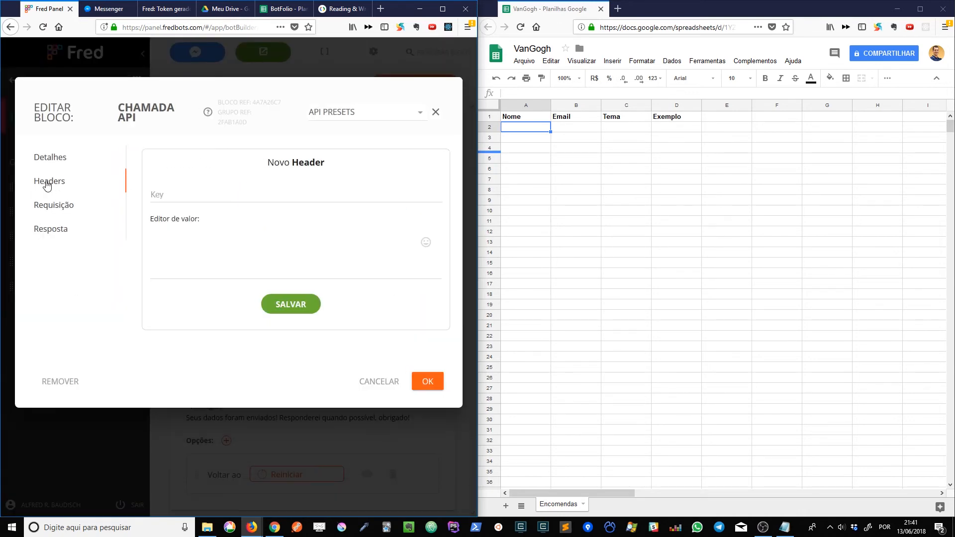
pyautogui.click(194, 192)
pyautogui.write('Auth')
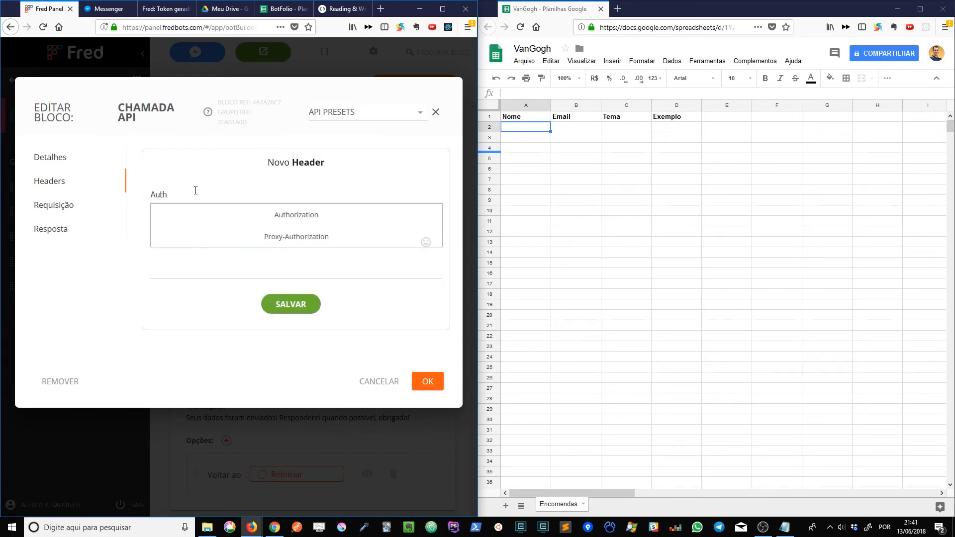
pyautogui.click(246, 217)
# Insert the Token Google attribute as the Authorization header's value, and save the header and the block.
pyautogui.click(422, 220)
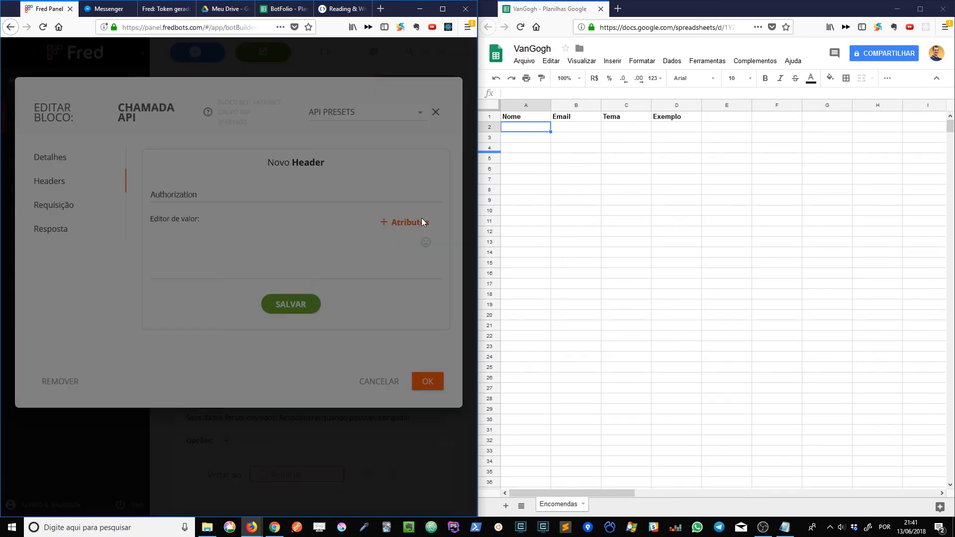
pyautogui.click(227, 257)
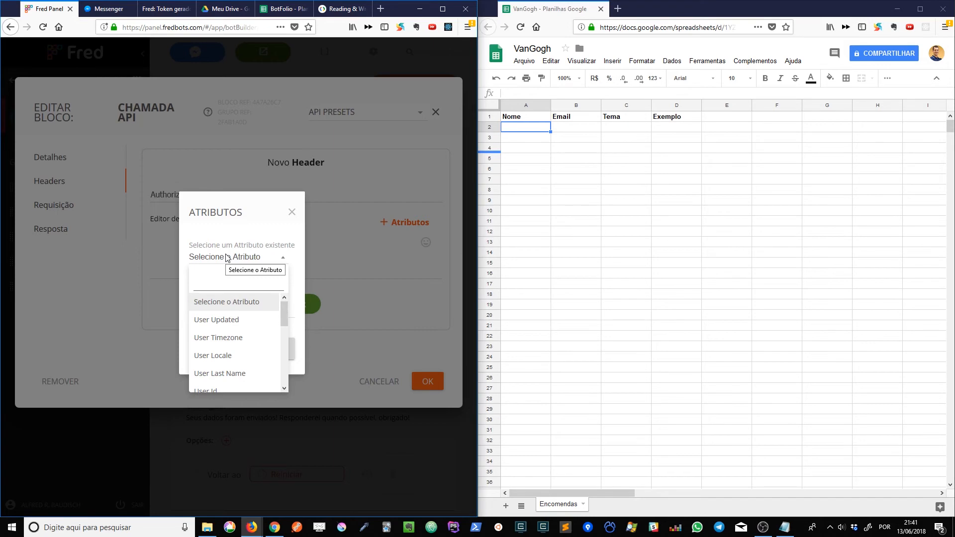
pyautogui.write('Tok')
pyautogui.click(231, 305)
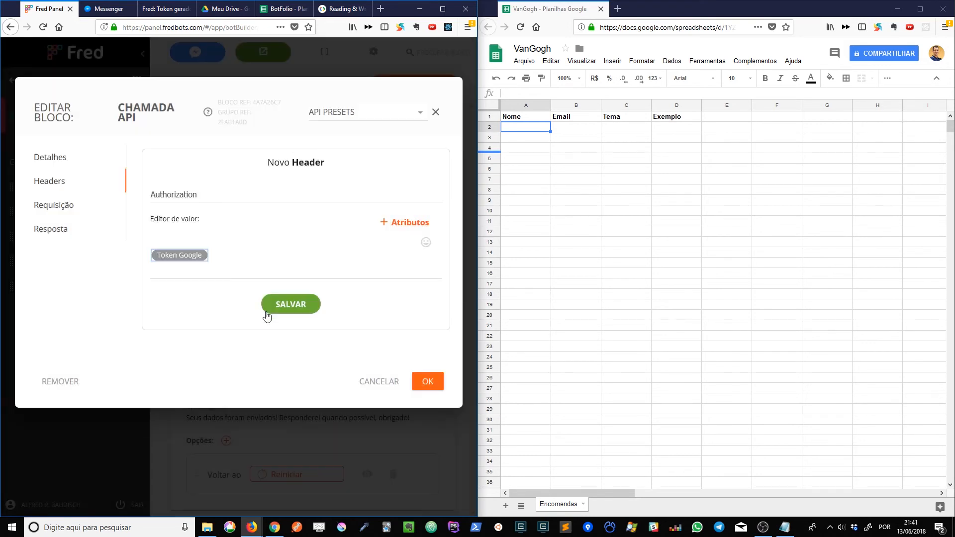
pyautogui.click(284, 308)
pyautogui.click(439, 444)
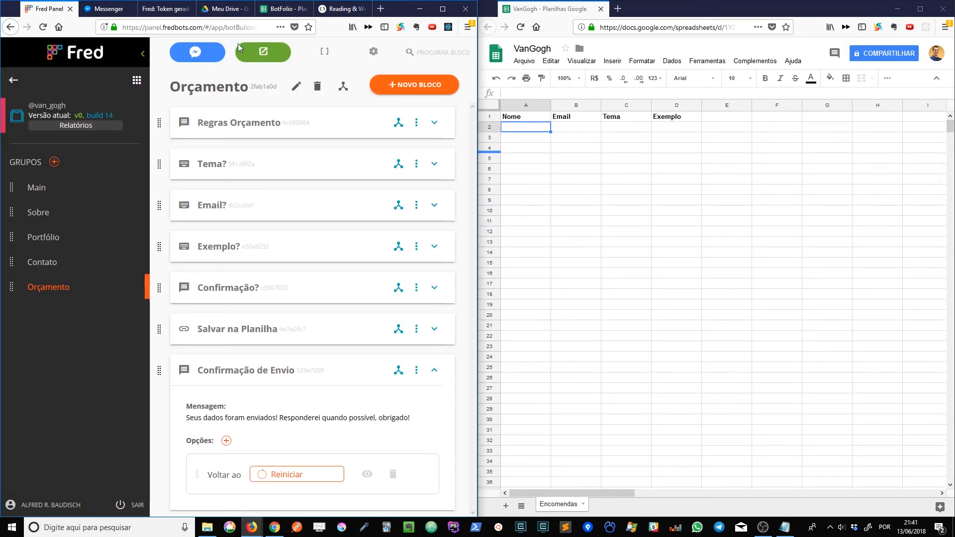
# Publish the bot's updated build for testing and restart its conversation in Messenger with Start Over.
pyautogui.click(276, 59)
pyautogui.click(318, 164)
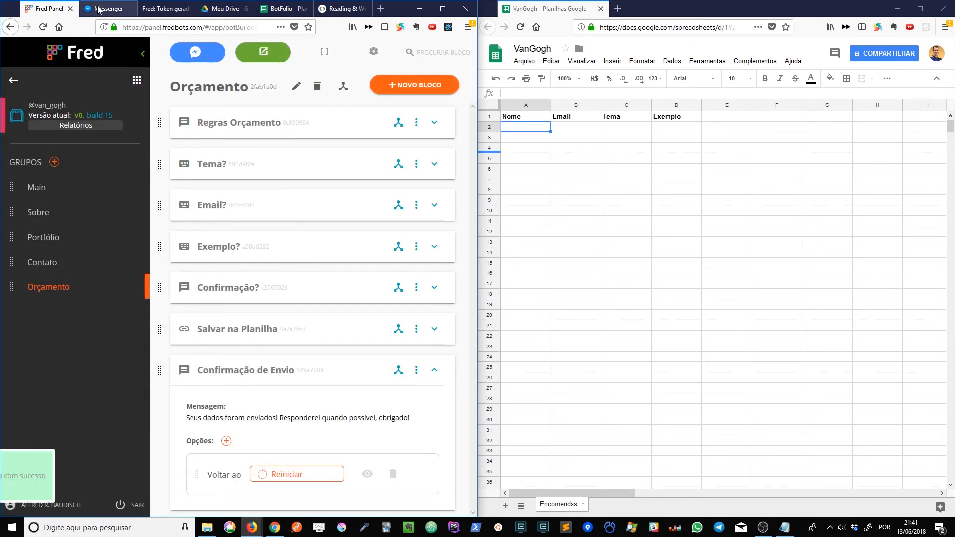
pyautogui.click(104, 8)
pyautogui.click(313, 475)
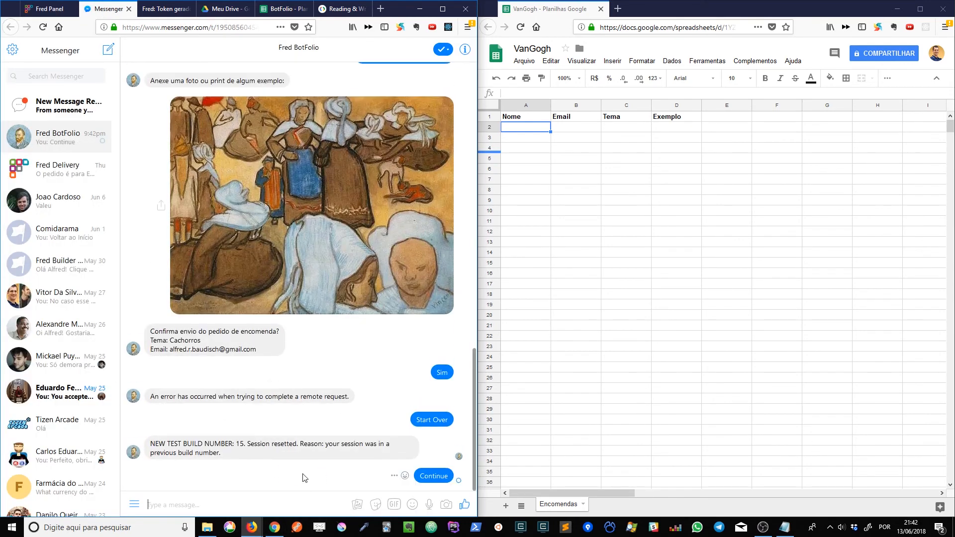
# Continue the reset bot session, choose Encomendas and accept the rules with Concordo!
pyautogui.click(314, 476)
pyautogui.click(317, 480)
pyautogui.click(265, 477)
# Answer with the theme Cachorros, the suggested e-mail address and the boats painting as the example, and confirm the order with Sim.
pyautogui.click(173, 505)
pyautogui.write('Cachorros')
pyautogui.press('Return')
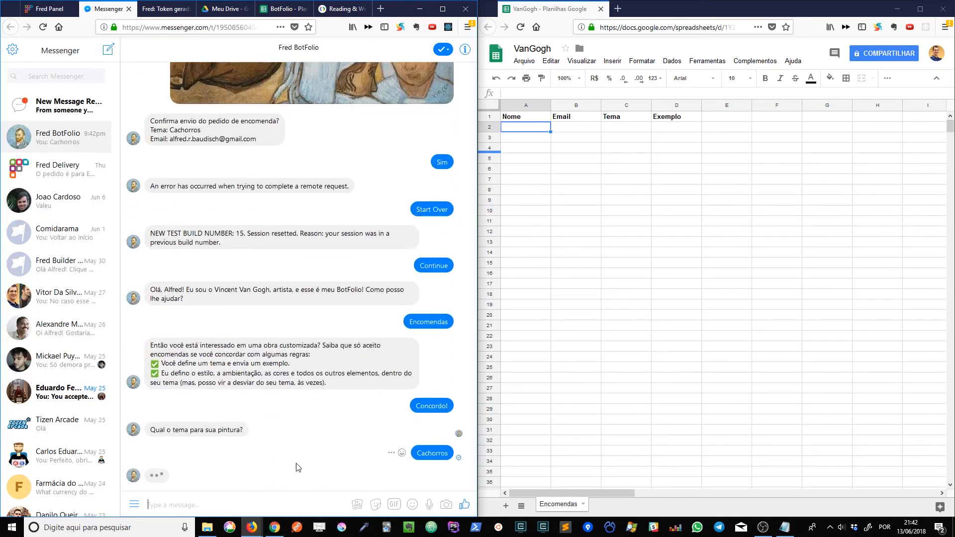
pyautogui.click(297, 479)
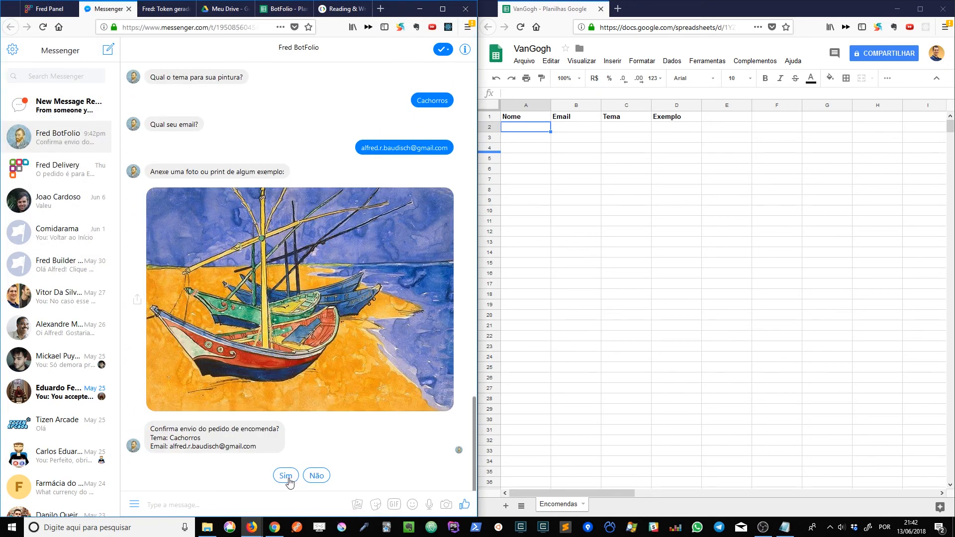
pyautogui.click(287, 478)
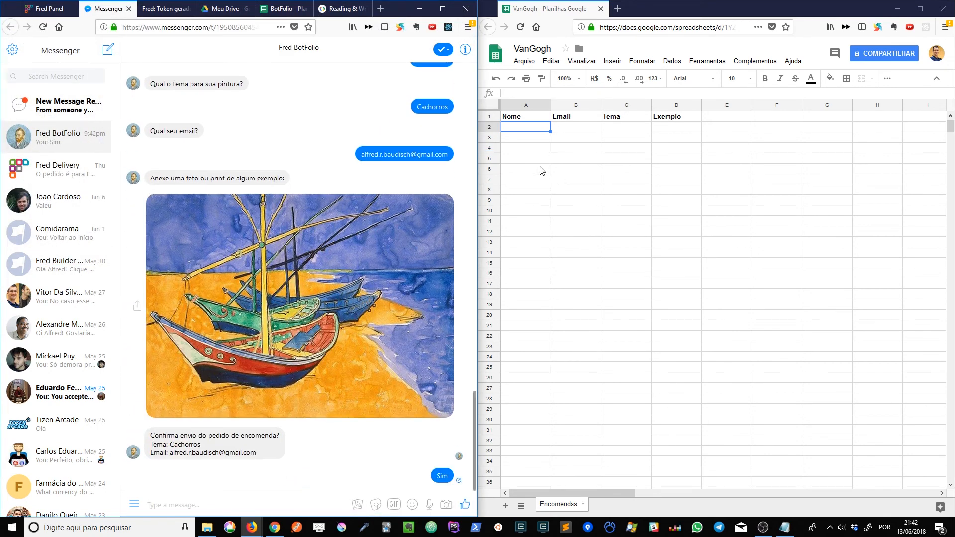
# Check the order's saved row in the Encomendas sheet against the Orçamento blocks in the Fred panel.
pyautogui.click(570, 161)
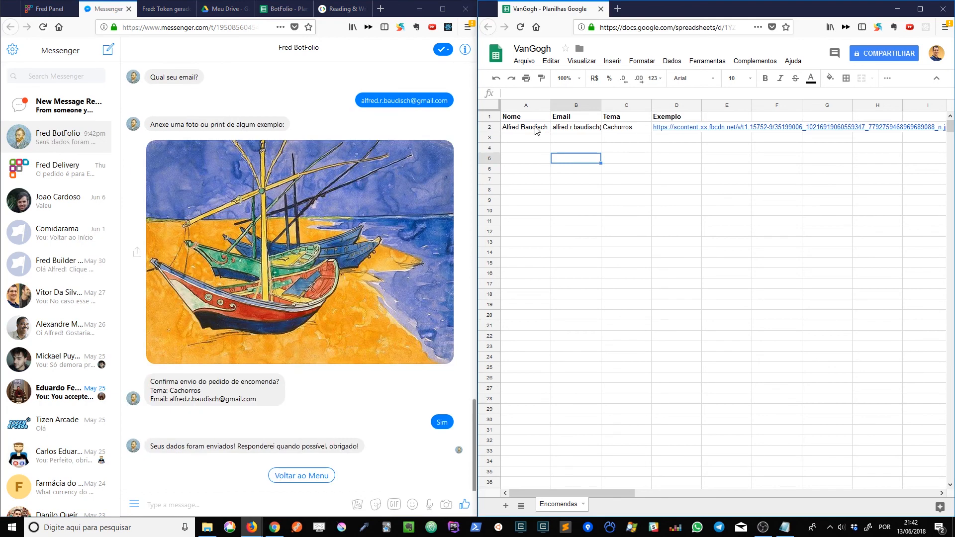
pyautogui.click(536, 130)
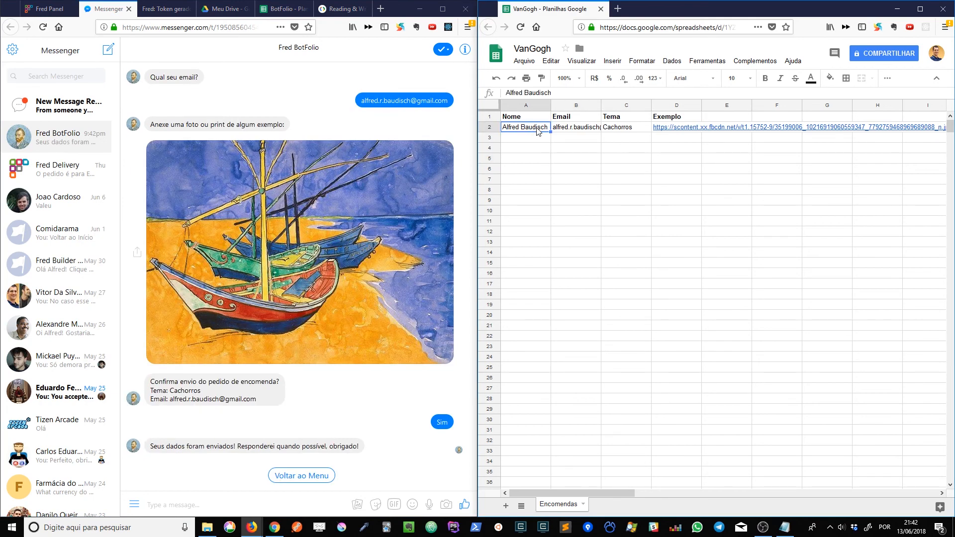
pyautogui.click(48, 9)
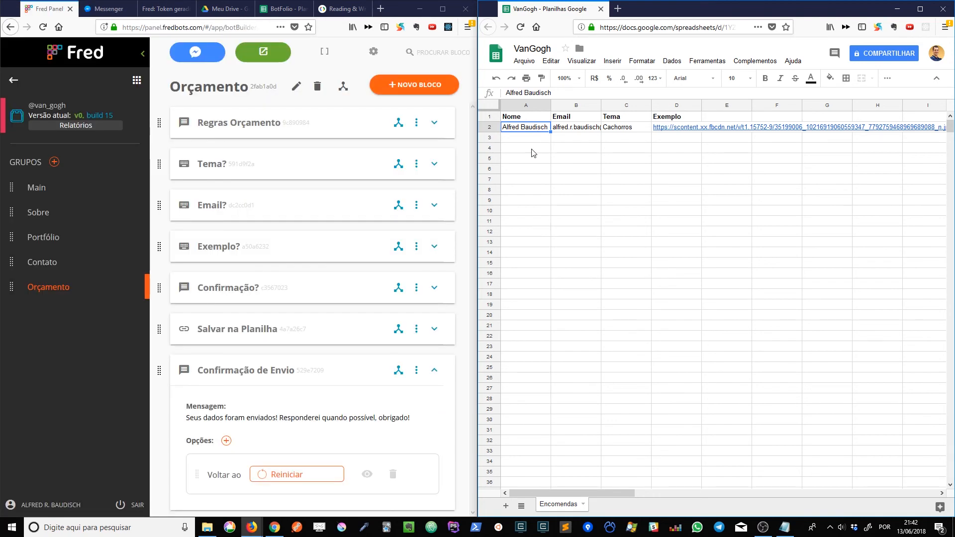
pyautogui.hotkey('ctrl', 'shift', 'Right')
pyautogui.click(601, 202)
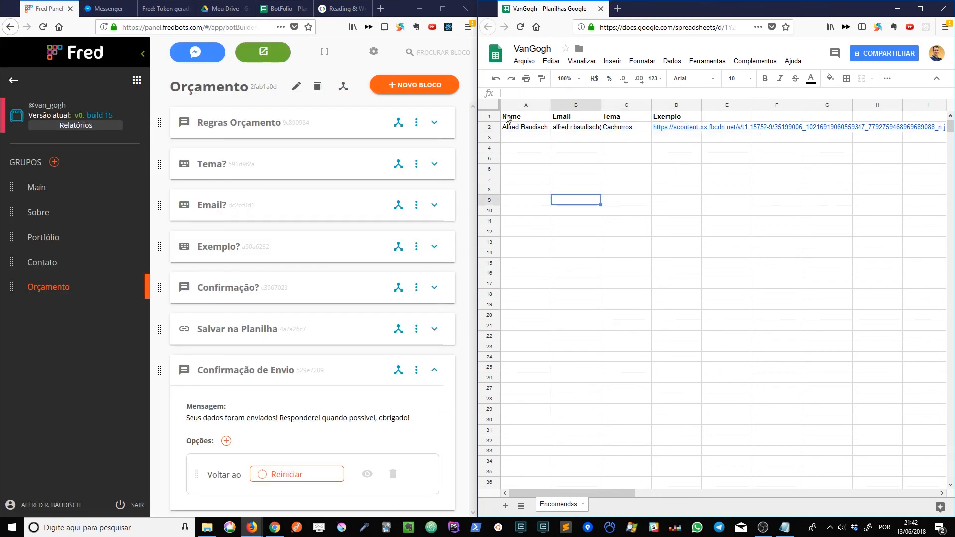
pyautogui.click(597, 181)
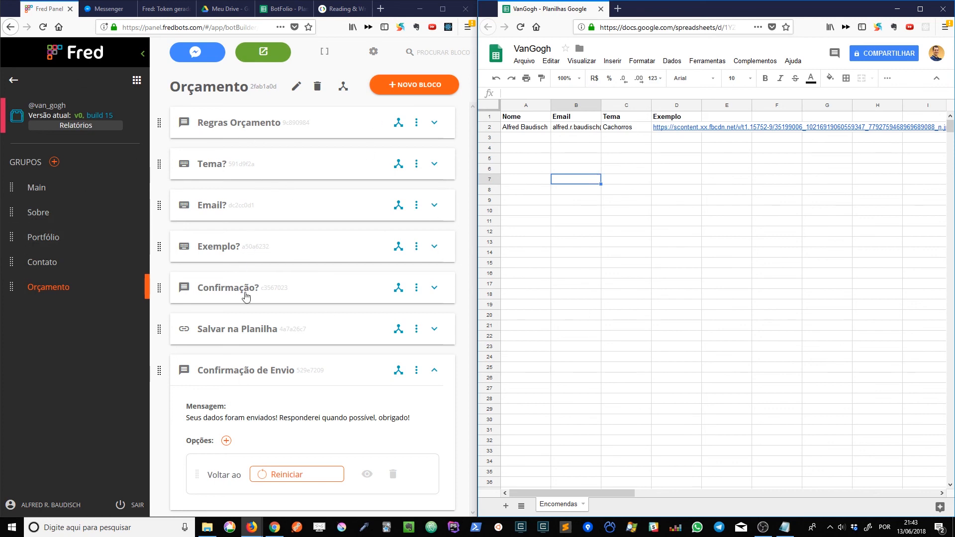
pyautogui.click(630, 189)
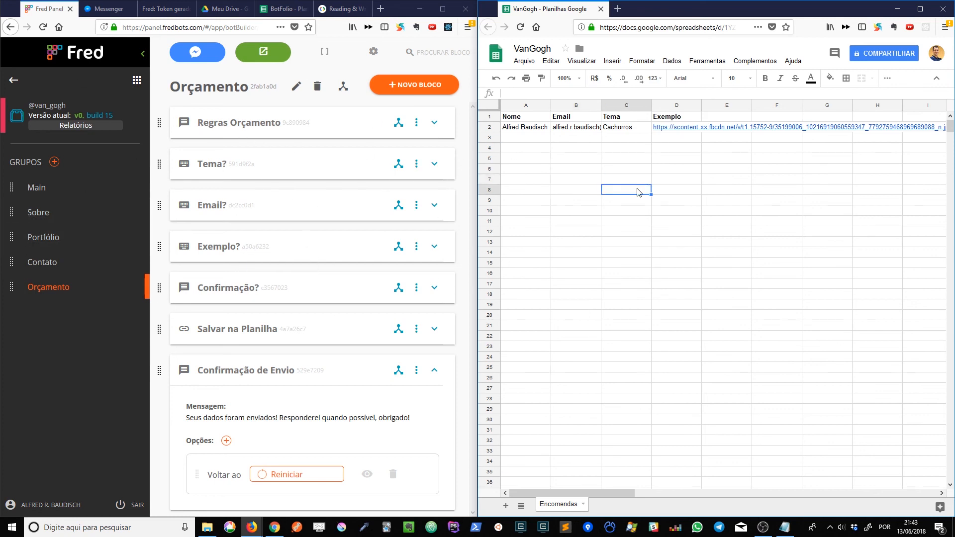